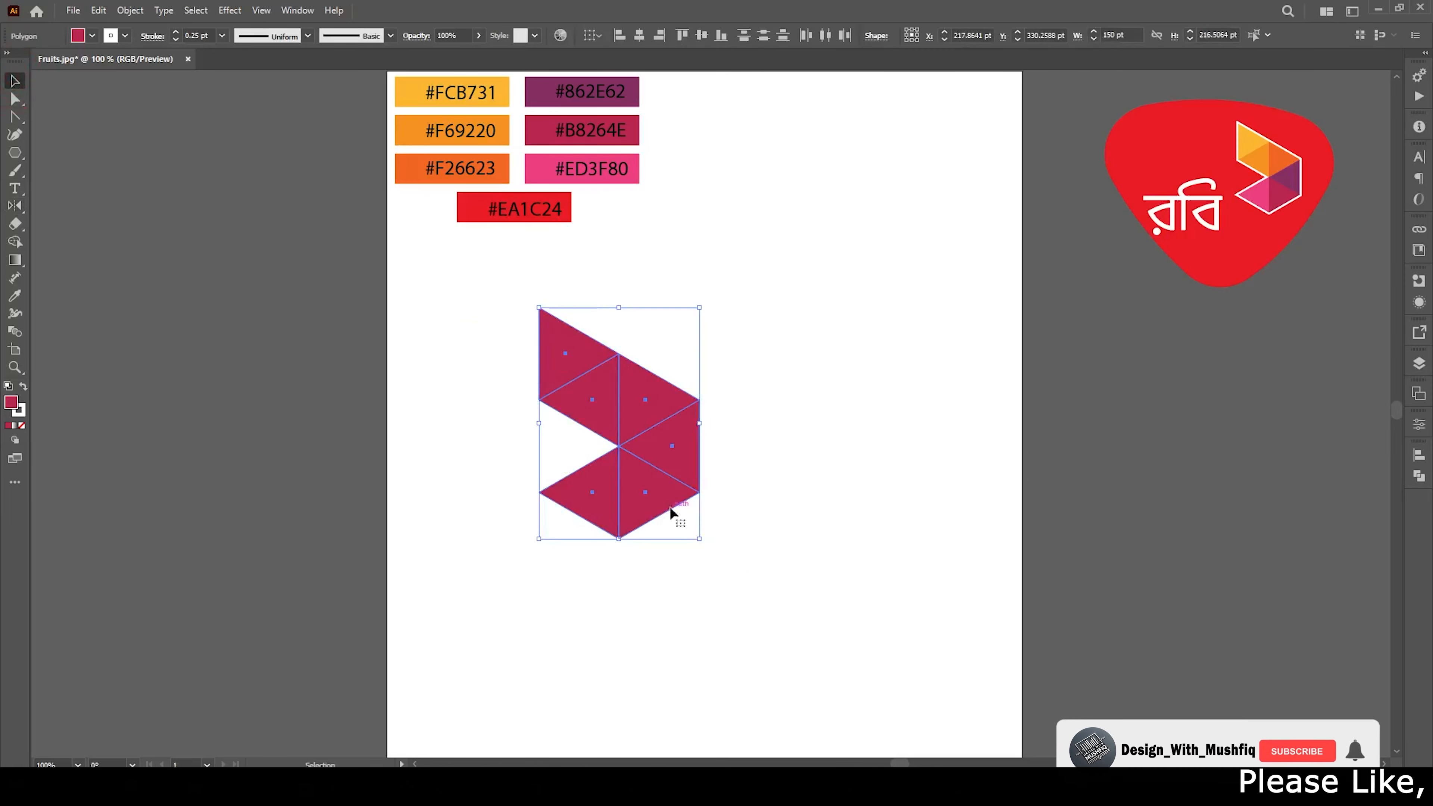
Move the six-triangle shape to the artboard's horizontal centre and enlarge it proportionally to about 207 × 299 pt
{"action": "mouse_move", "coordinate": [669, 506]}
{"action": "left_mouse_down"}
{"action": "mouse_move", "coordinate": [731, 531]}
{"action": "mouse_move", "coordinate": [766, 507]}
{"action": "left_mouse_up"}
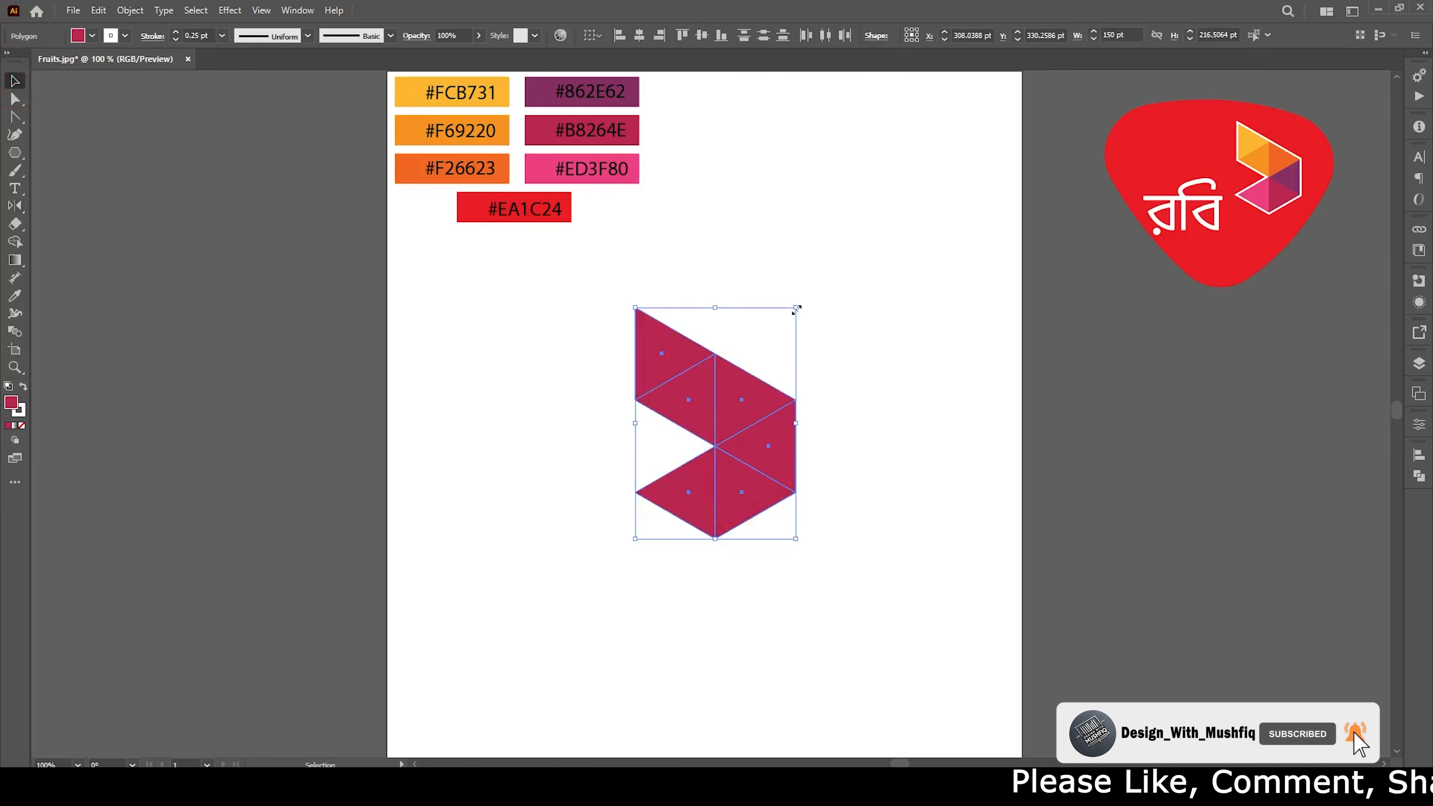
{"action": "left_click_drag", "start_coordinate": [796, 310], "coordinate": [827, 263]}
{"action": "left_click", "coordinate": [907, 631]}
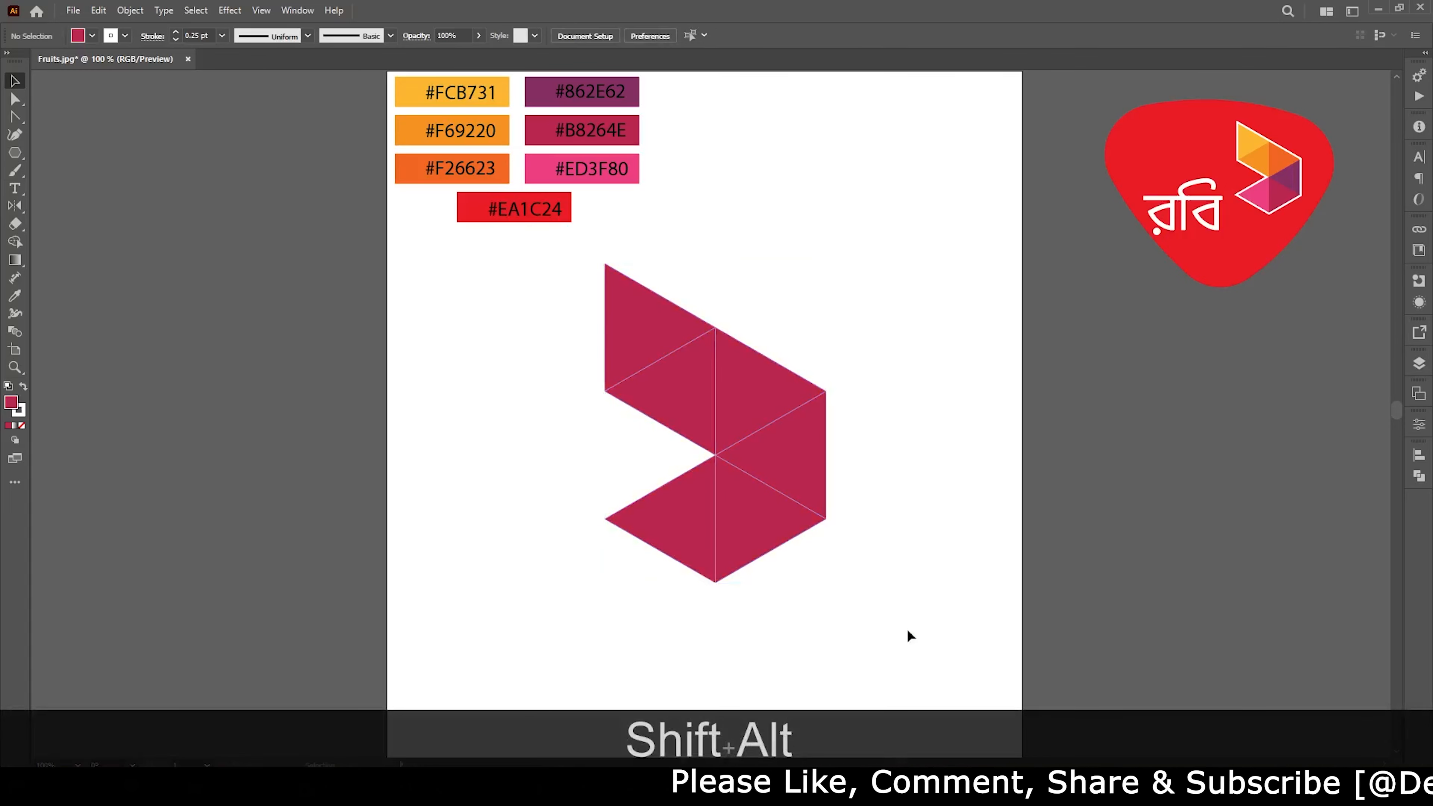
Fill the topmost triangle of the shape with the yellow sampled from the #FCB731 swatch
{"action": "left_click", "coordinate": [639, 340]}
{"action": "left_click", "coordinate": [811, 282]}
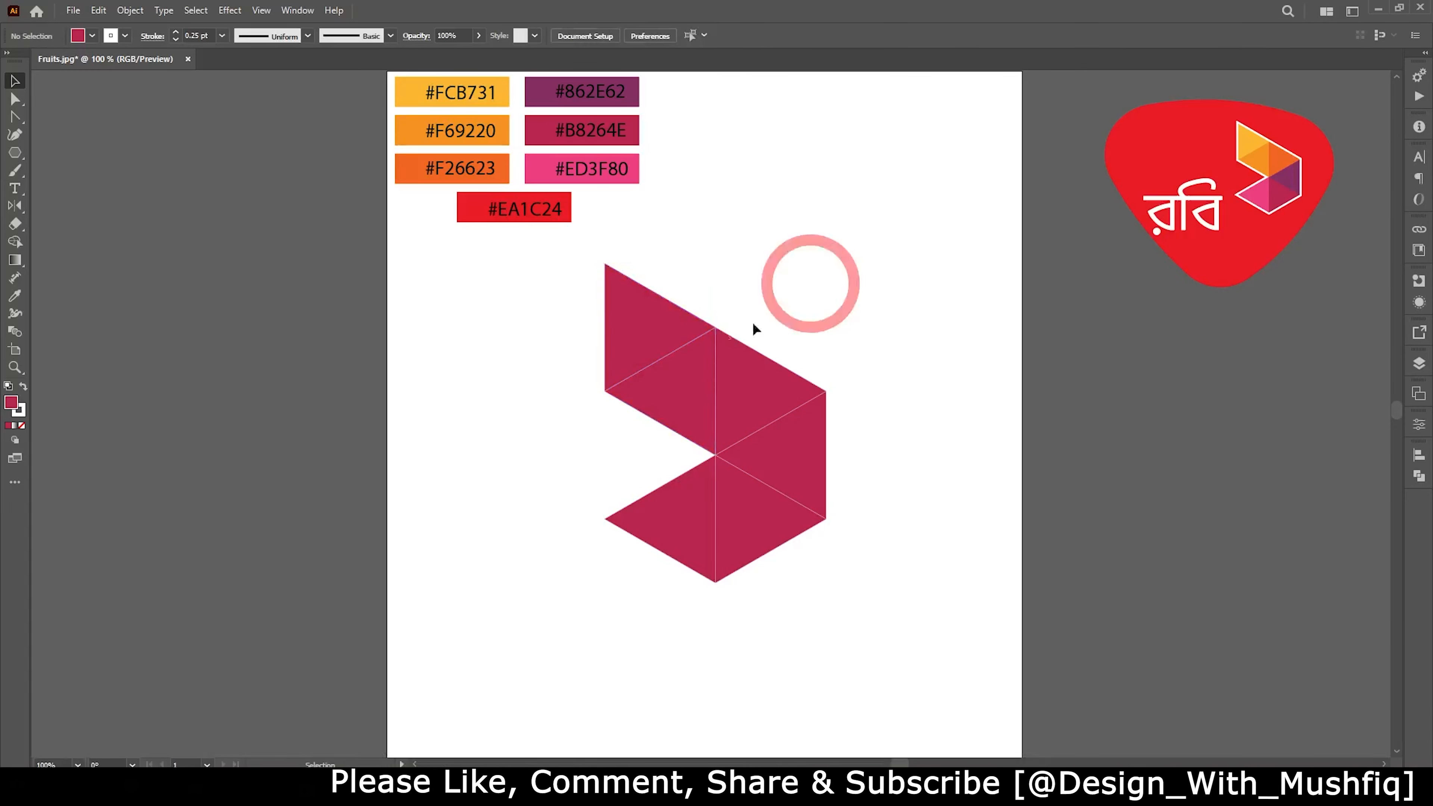
{"action": "left_click", "coordinate": [646, 336]}
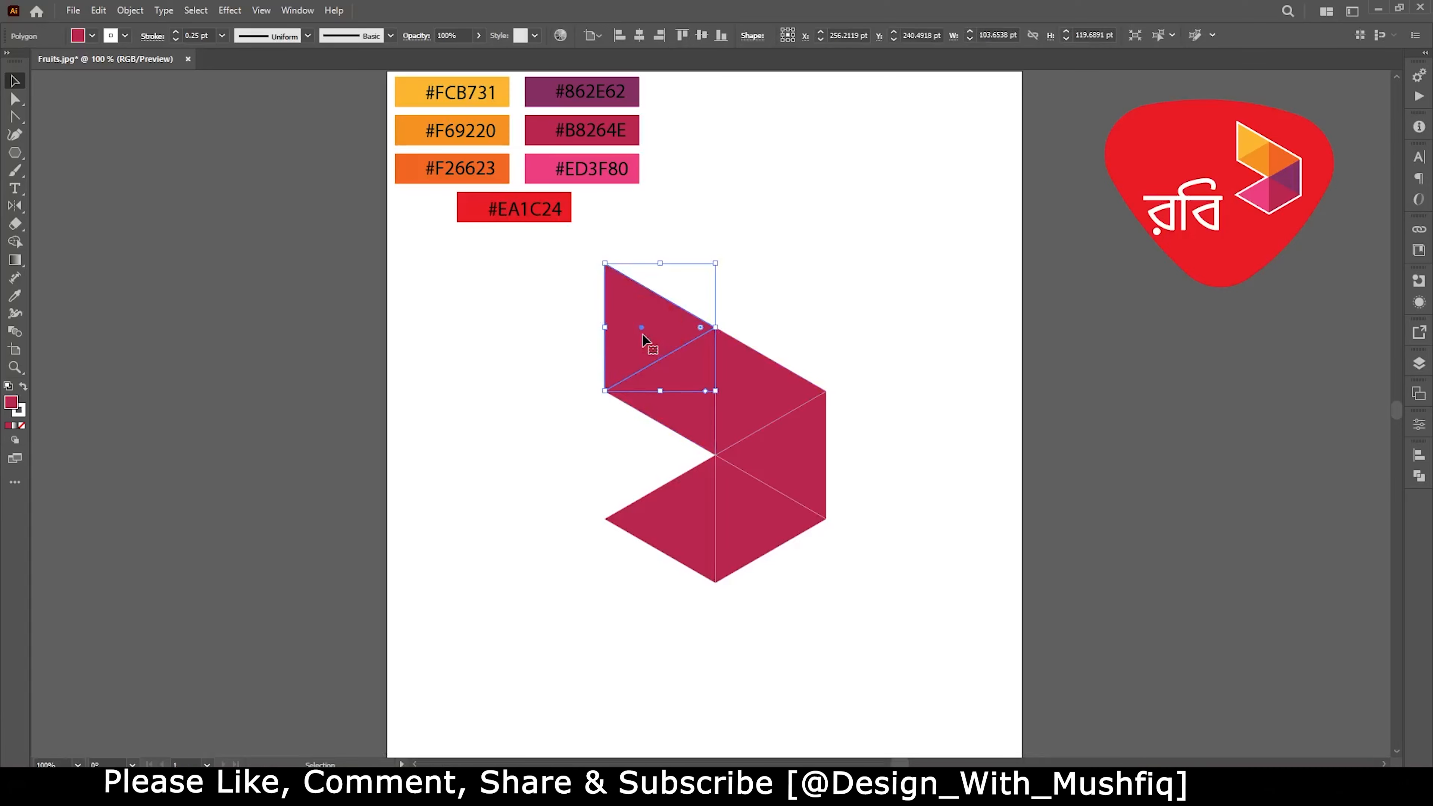
{"action": "key", "text": "i"}
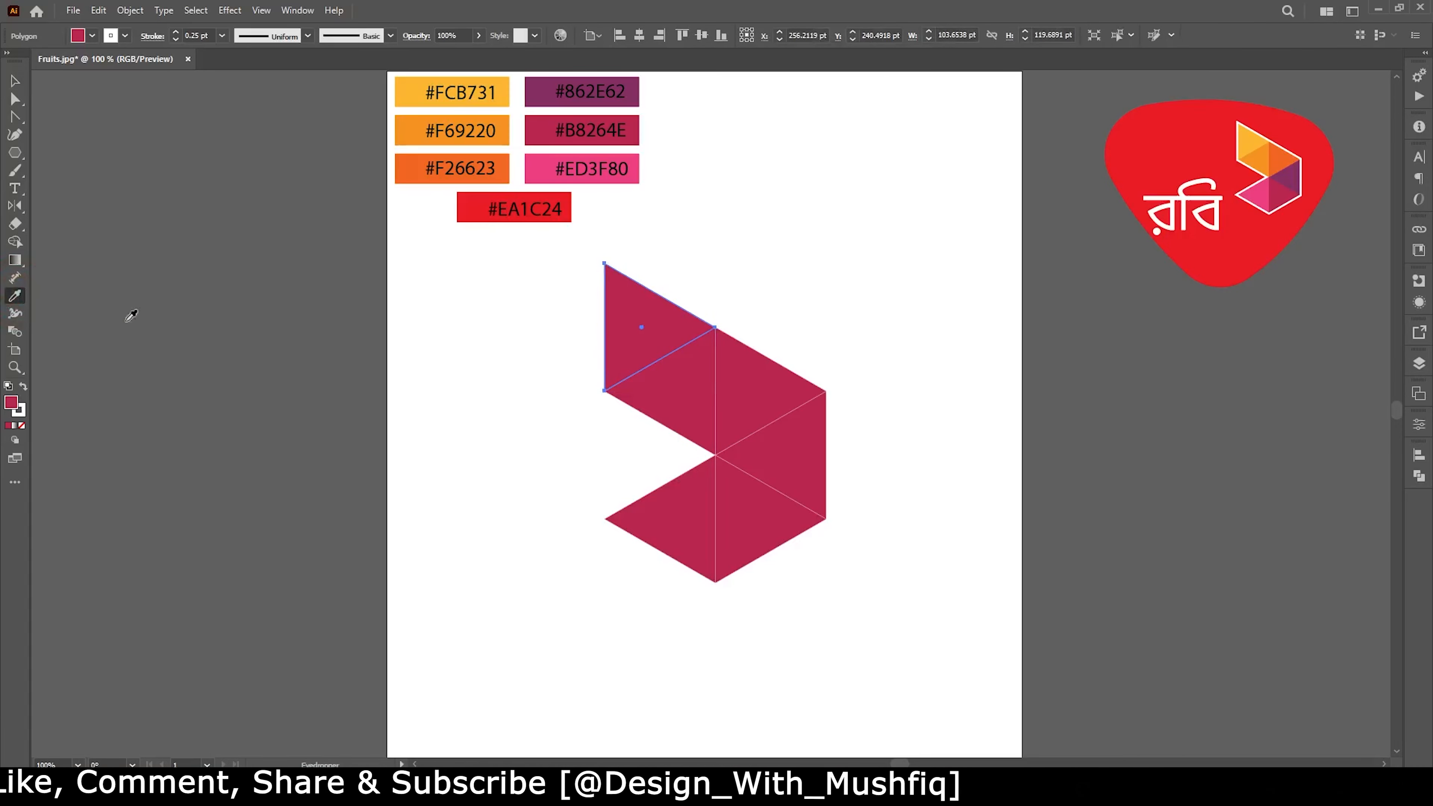
{"action": "left_click", "coordinate": [411, 96]}
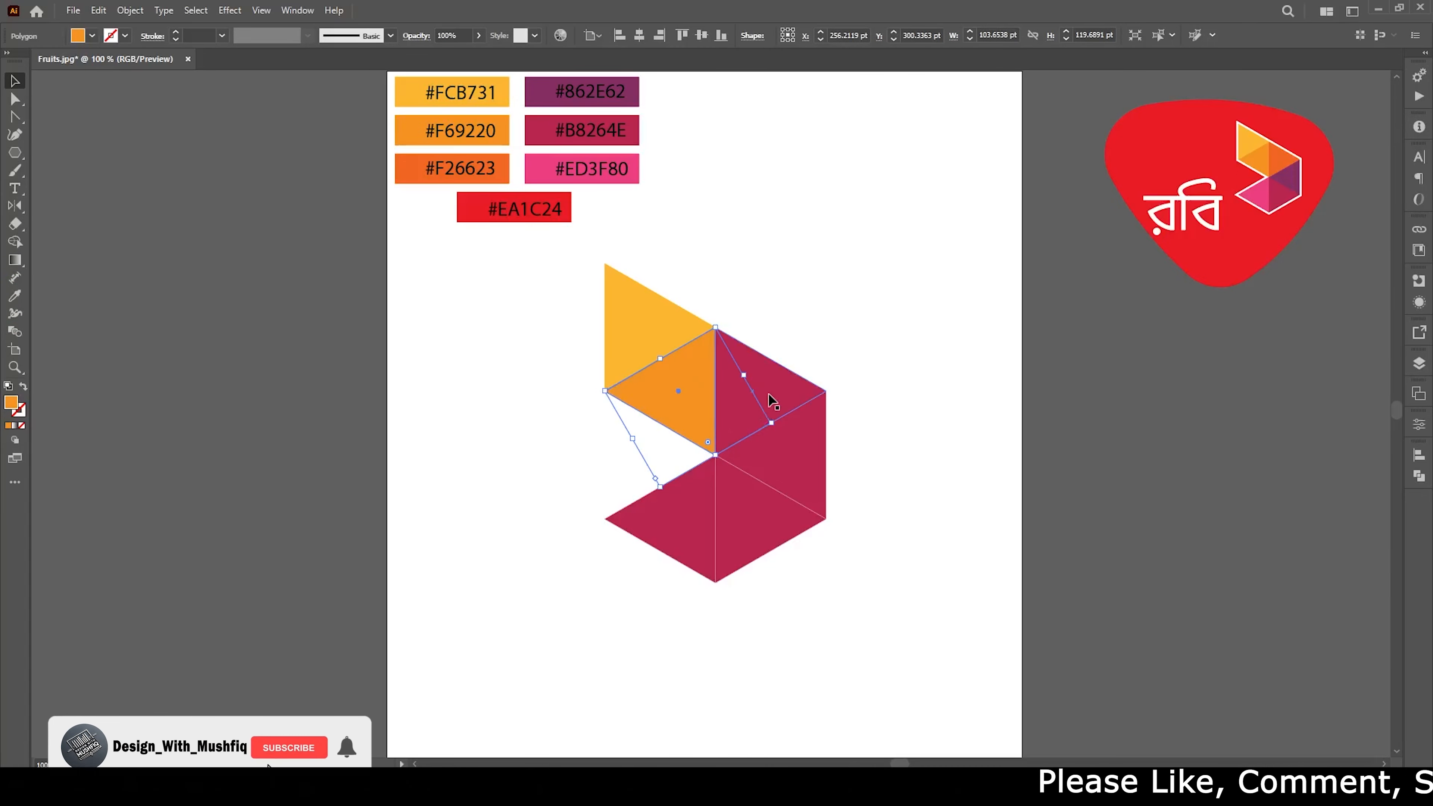
Recolour the upper-right triangle with the sampled #F26623 orange and the triangle below it with the #862E62 purple
{"action": "left_click", "coordinate": [769, 395]}
{"action": "left_click", "coordinate": [15, 295]}
{"action": "left_click", "coordinate": [491, 169]}
{"action": "left_click", "coordinate": [16, 81]}
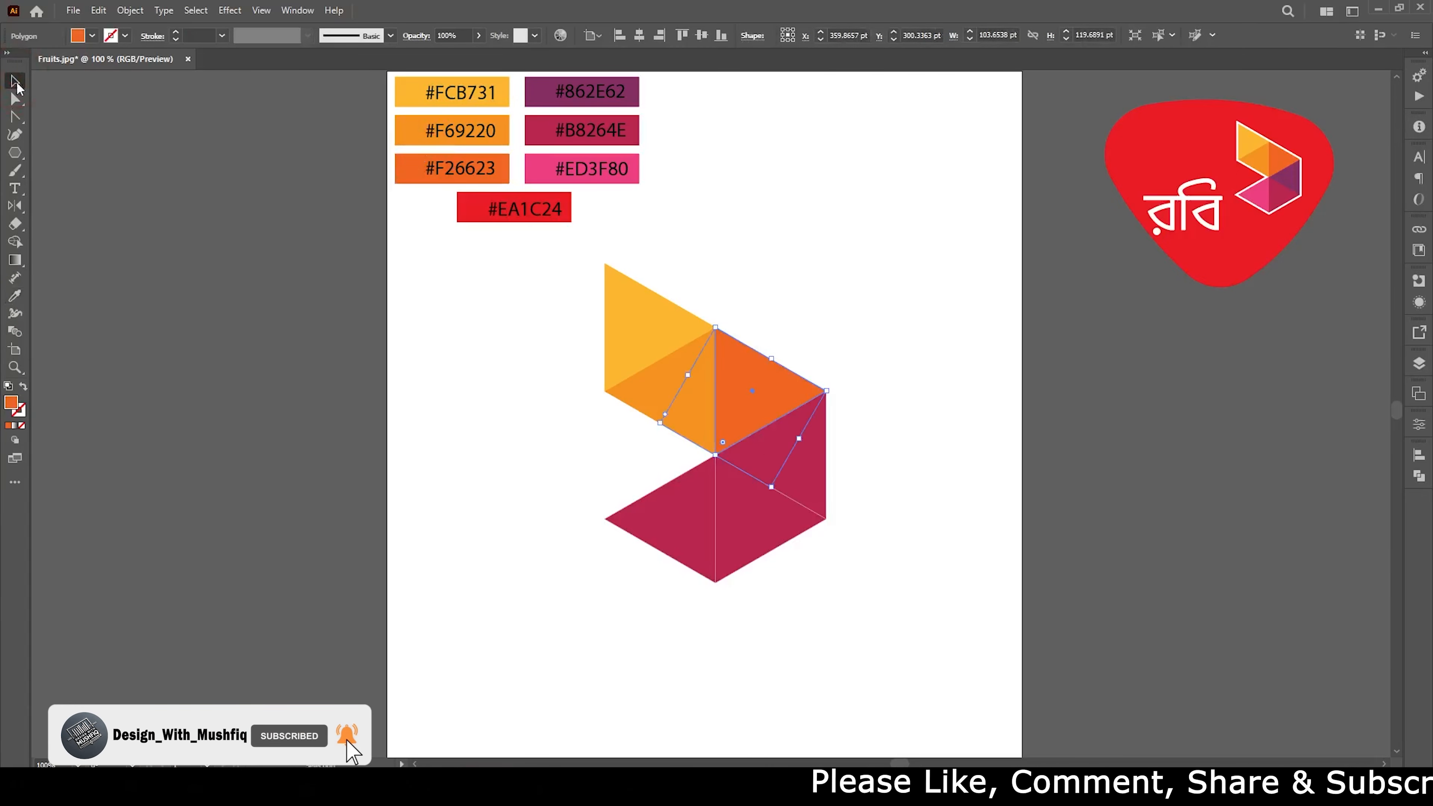
{"action": "left_click", "coordinate": [811, 477]}
{"action": "left_click", "coordinate": [14, 295]}
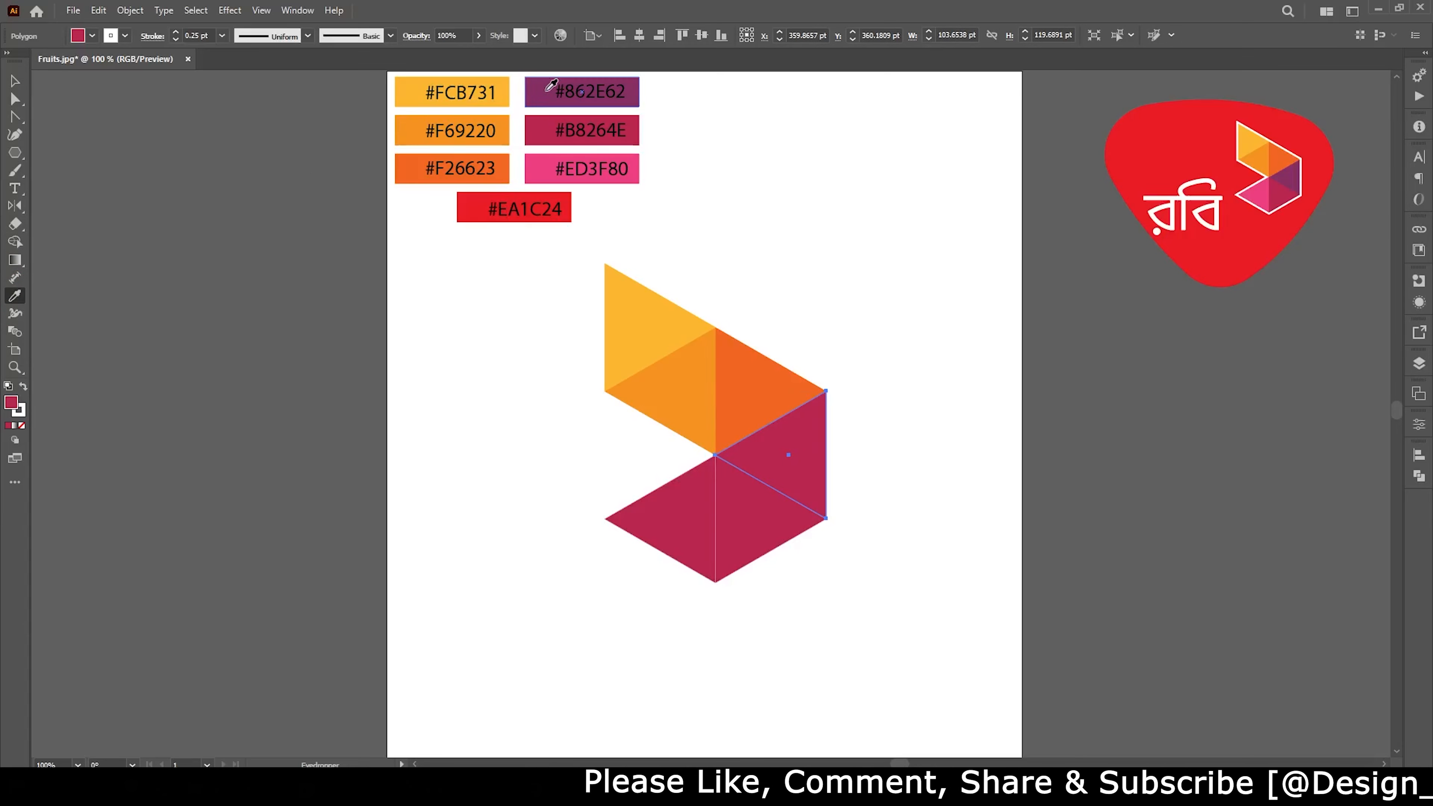
{"action": "left_click", "coordinate": [581, 92]}
{"action": "left_click", "coordinate": [15, 81]}
Recolour the lower-right triangle with the sampled #B8264E swatch and the lower-left triangle with the #ED3F80 pink
{"action": "left_click", "coordinate": [744, 502]}
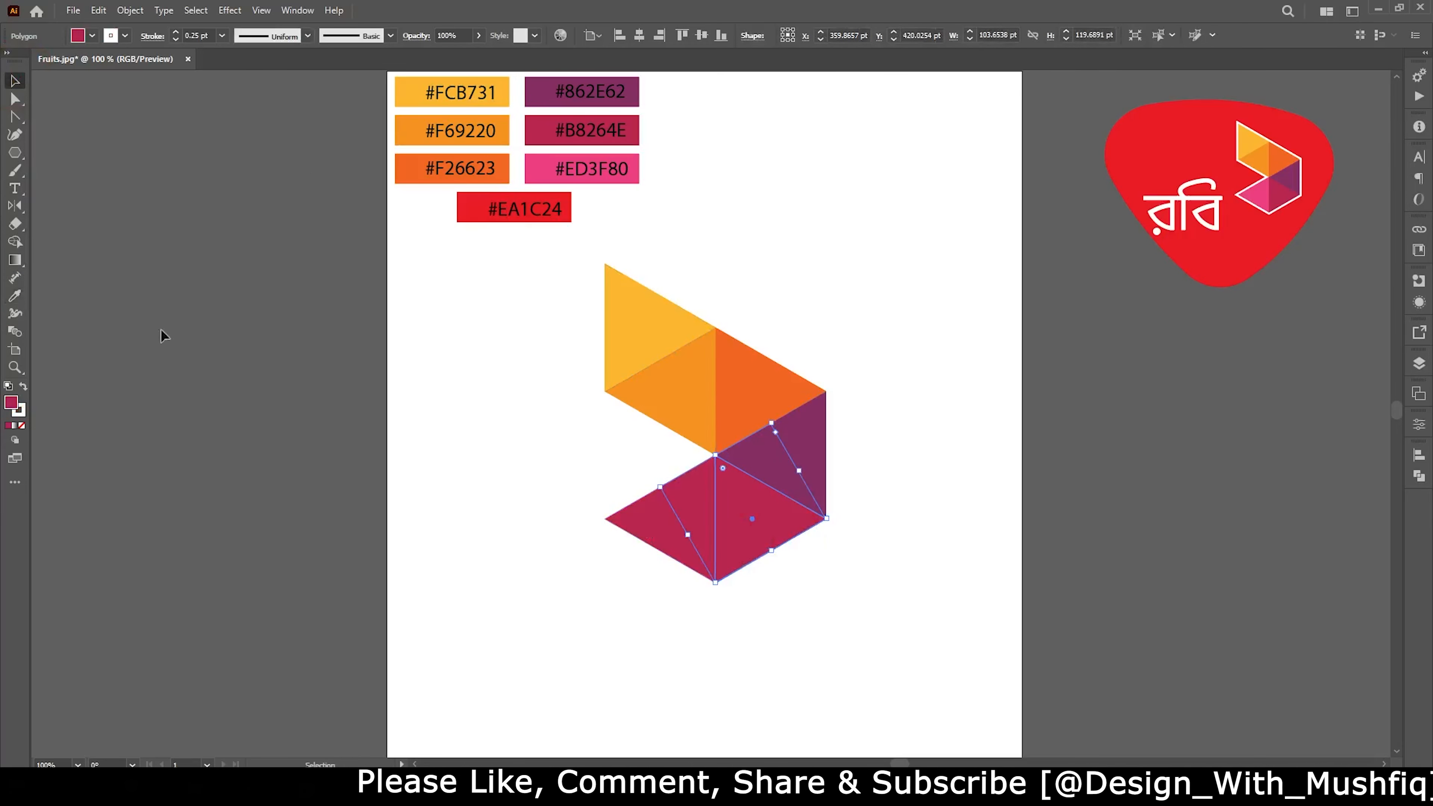
{"action": "left_click", "coordinate": [14, 295]}
{"action": "left_click", "coordinate": [546, 141]}
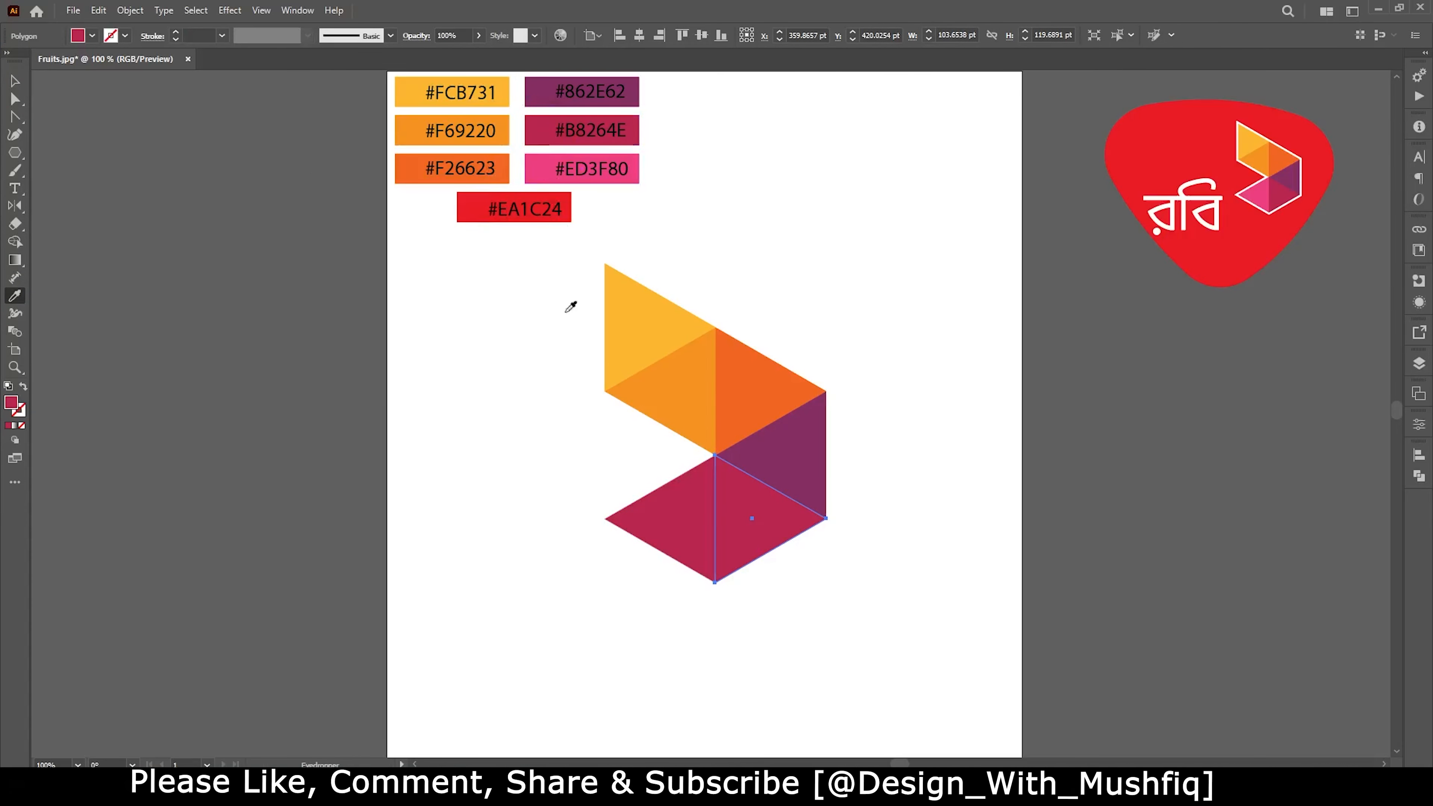
{"action": "left_click", "coordinate": [639, 528], "text": "ctrl"}
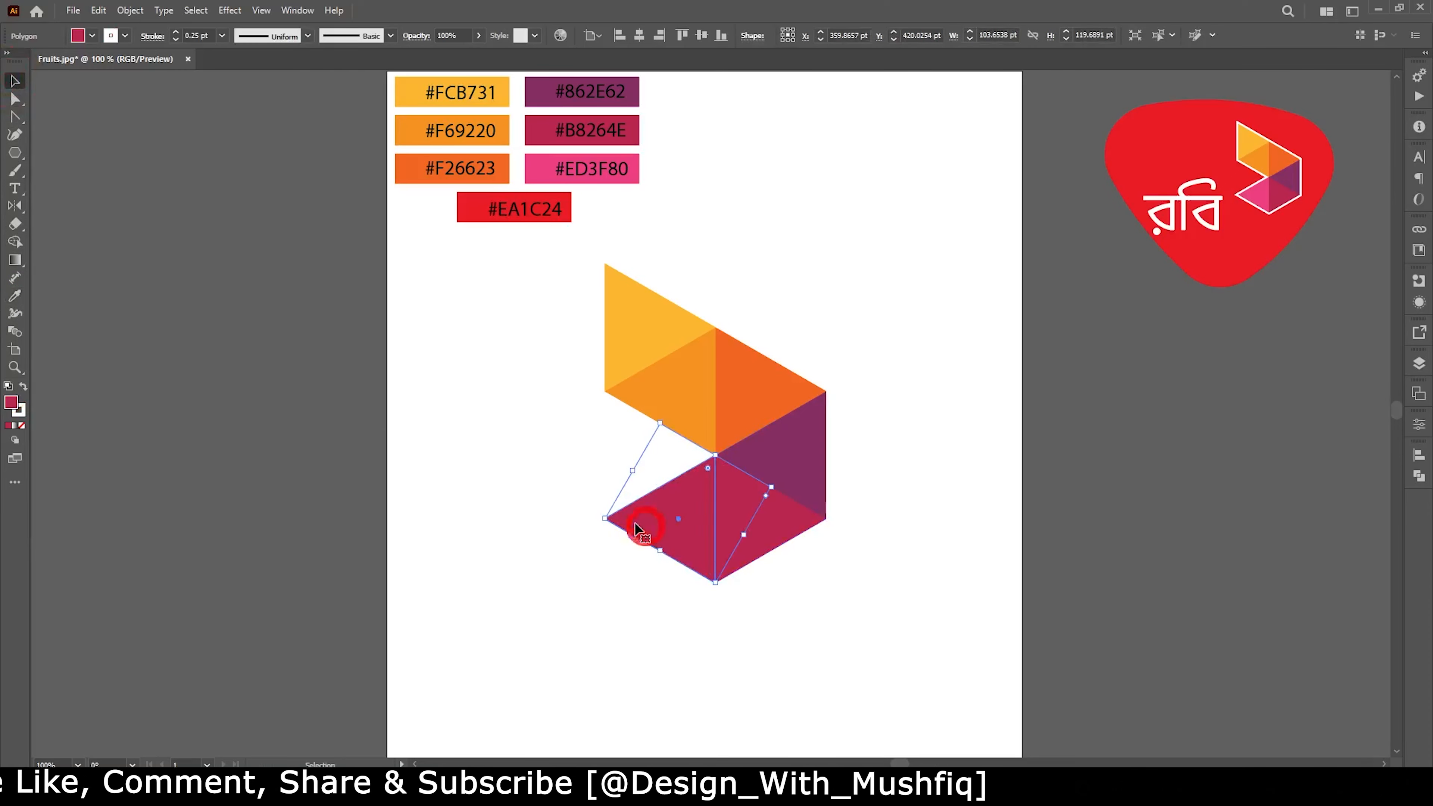
{"action": "left_click", "coordinate": [581, 168]}
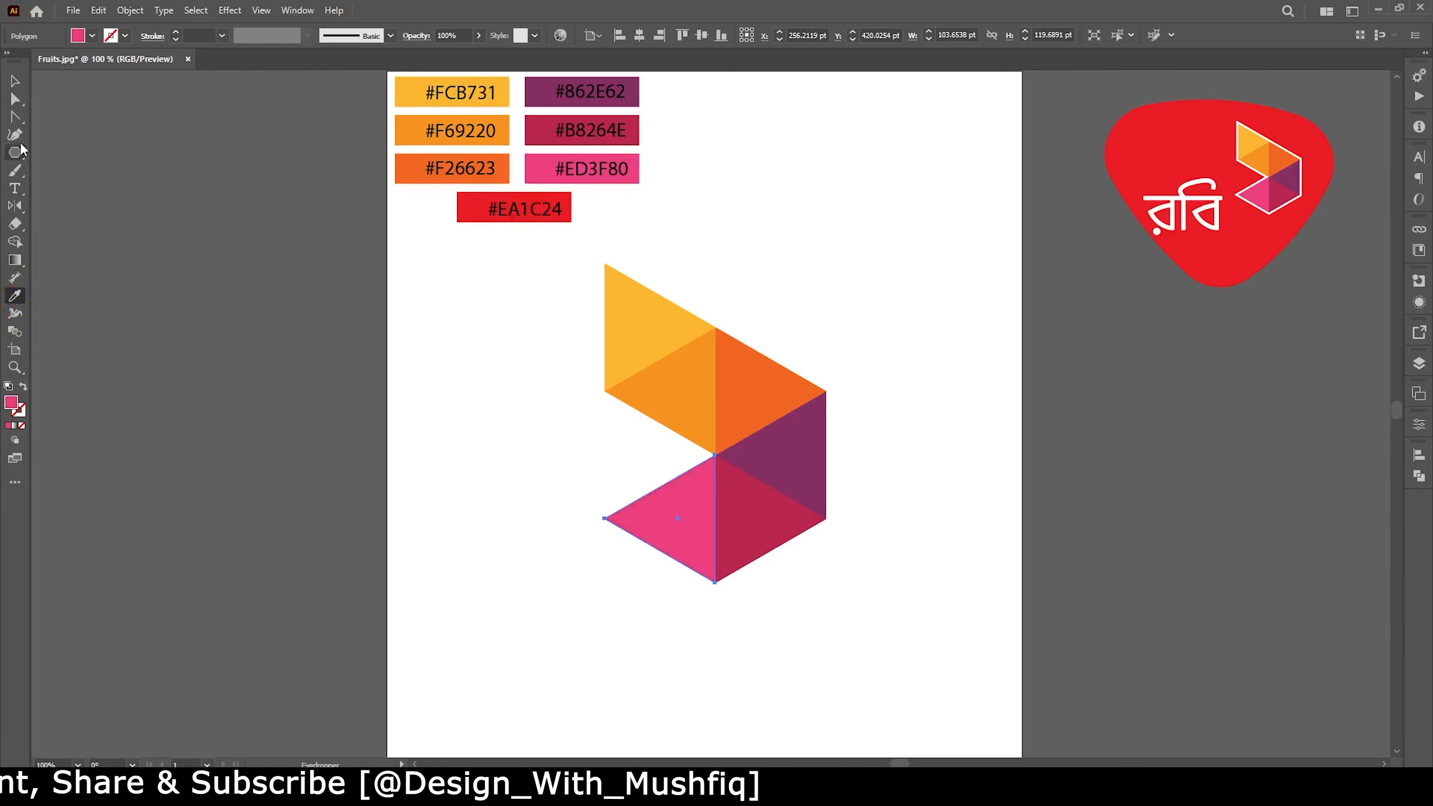
{"action": "key", "text": "v"}
{"action": "left_click", "coordinate": [521, 467]}
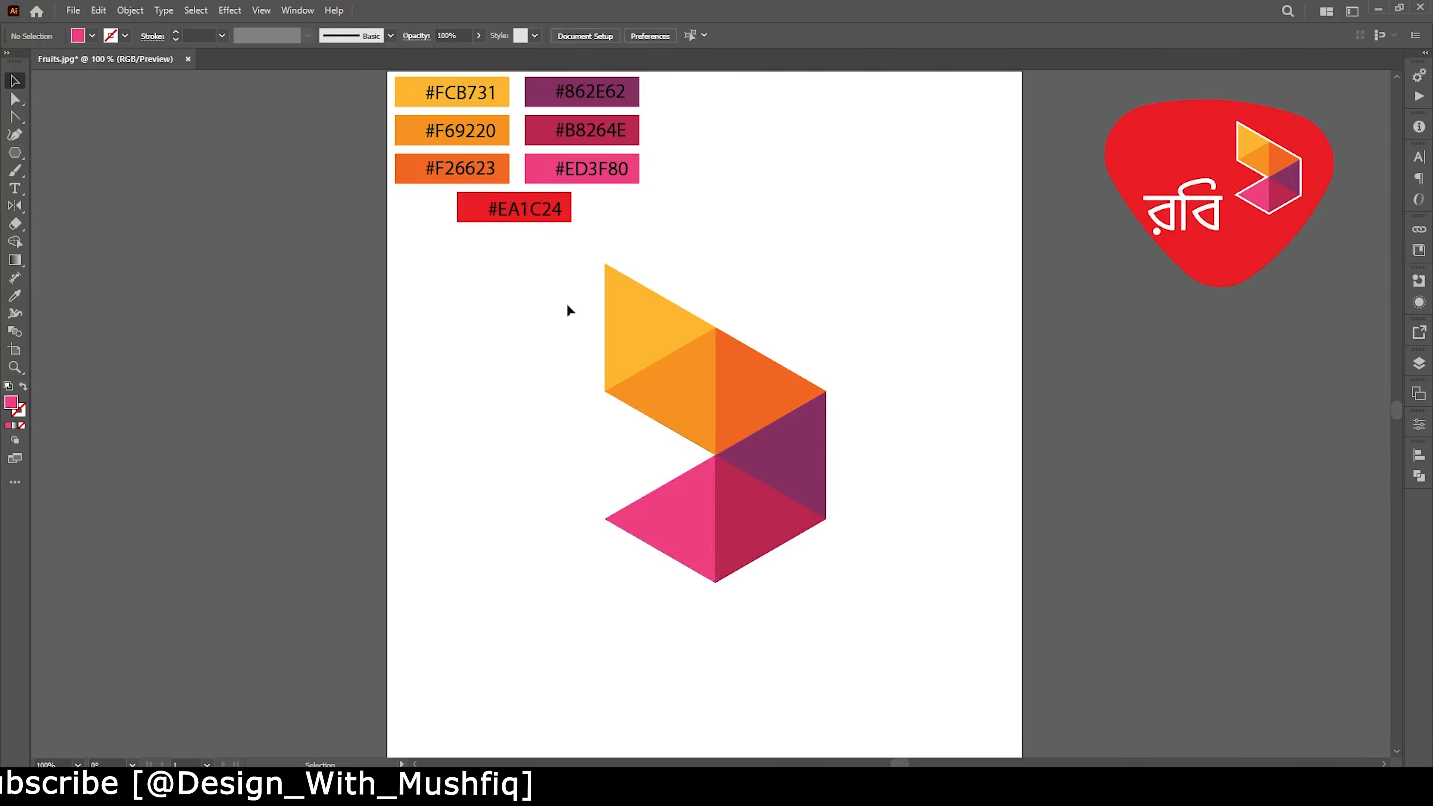
Scale the grouped six triangles down to about 110 × 159 pt and place the group near the artboard's centre
{"action": "left_click_drag", "start_coordinate": [840, 570], "coordinate": [840, 571]}
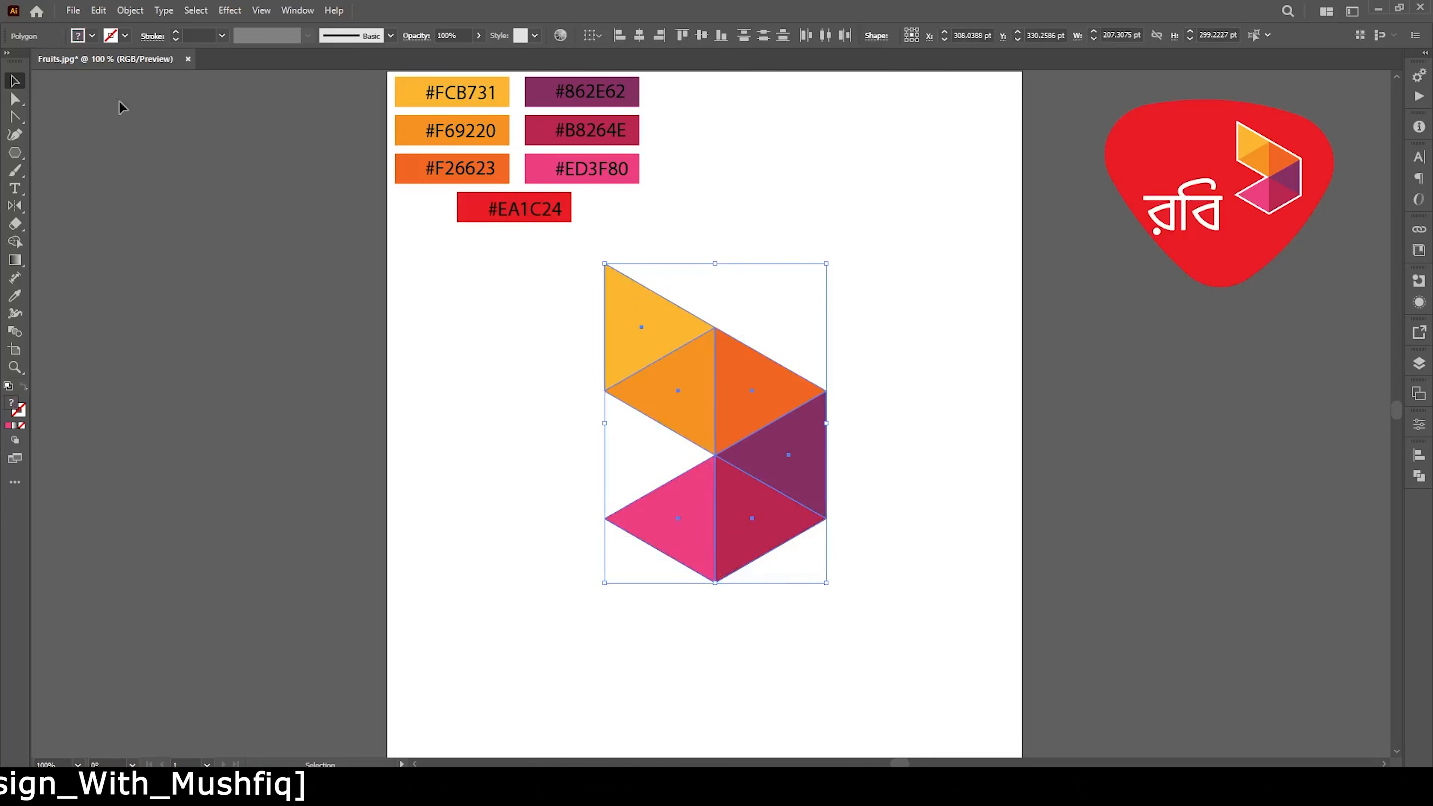
{"action": "left_click", "coordinate": [928, 446]}
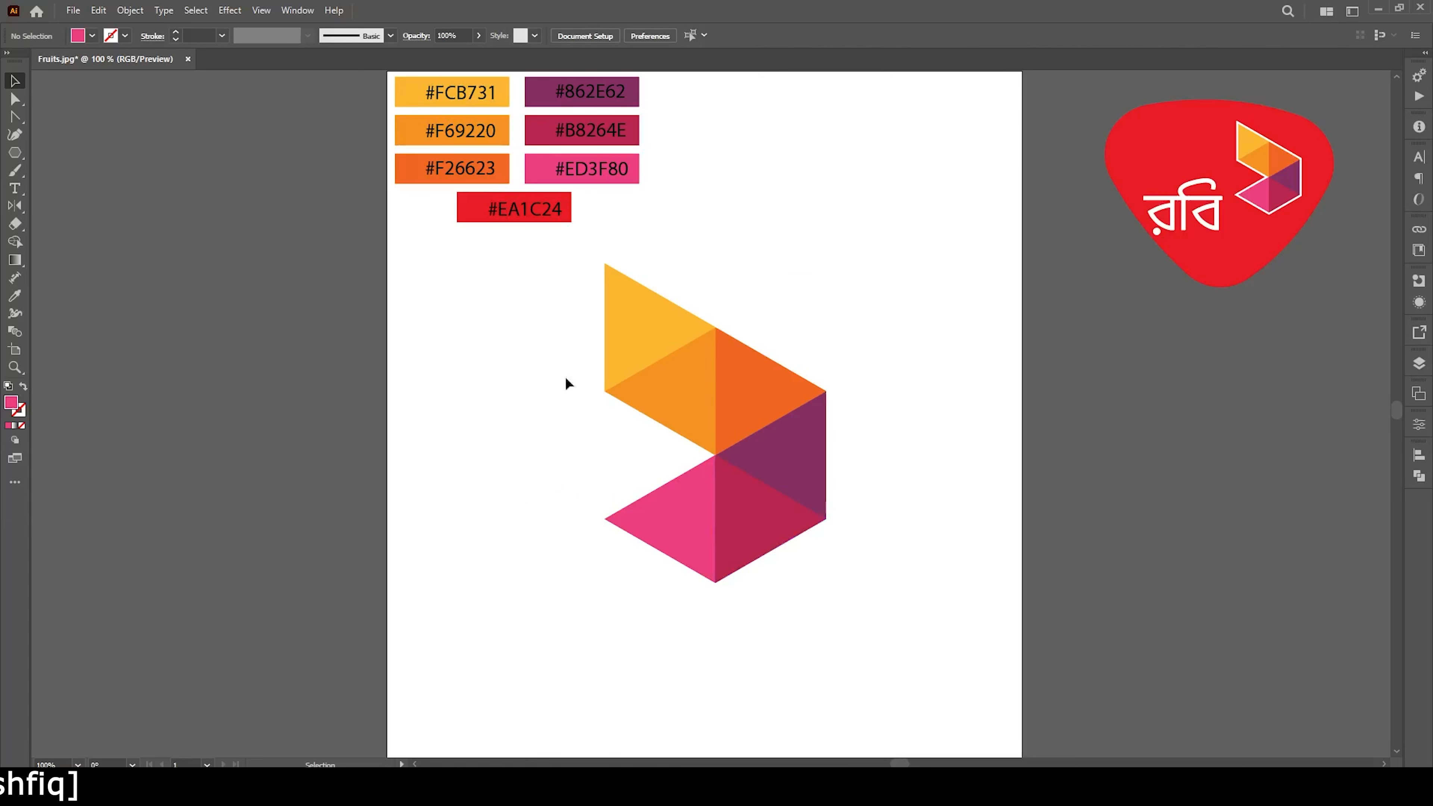
{"action": "left_click_drag", "start_coordinate": [851, 603], "coordinate": [850, 602]}
{"action": "left_click_drag", "start_coordinate": [780, 528], "coordinate": [846, 540]}
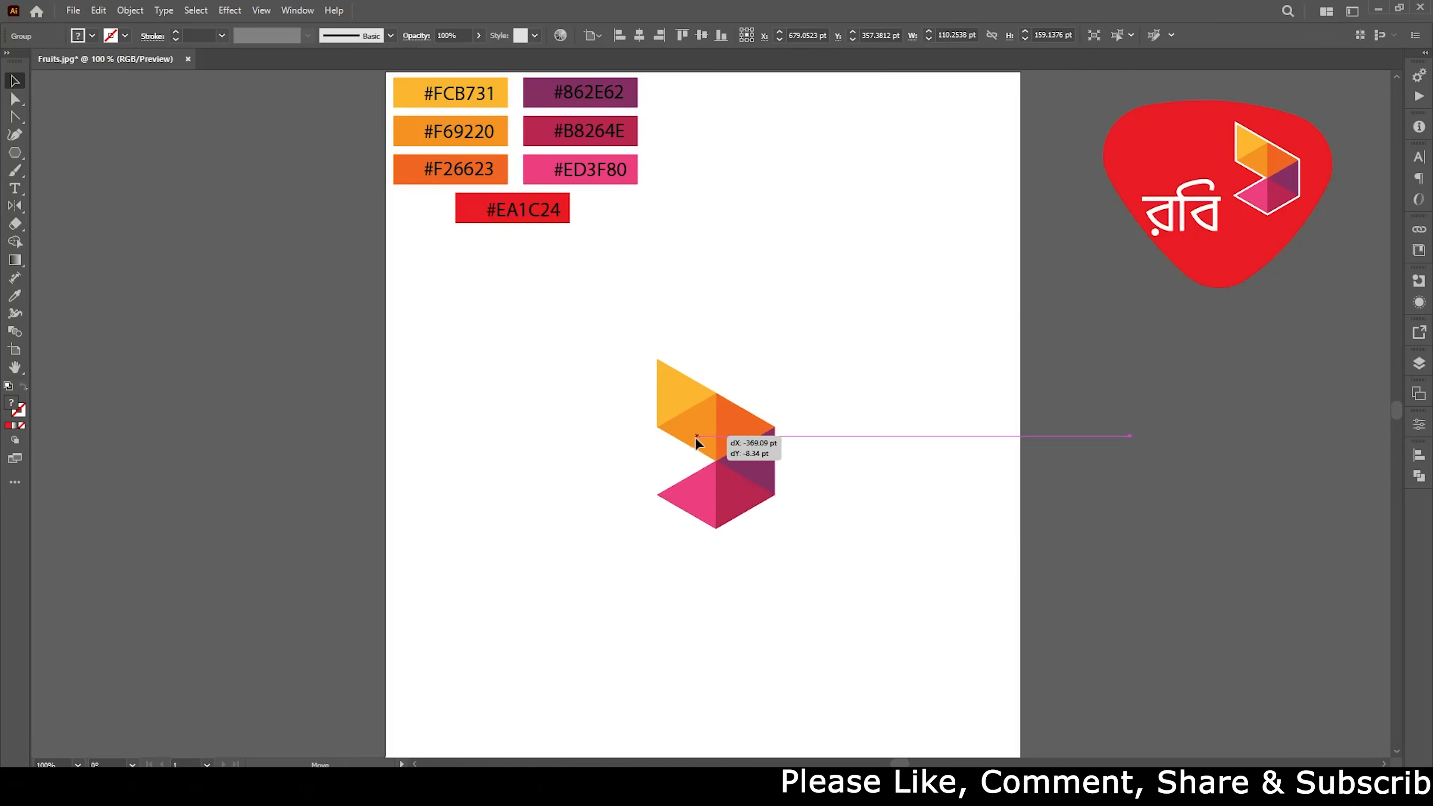
{"action": "left_click_drag", "start_coordinate": [722, 434], "coordinate": [699, 441]}
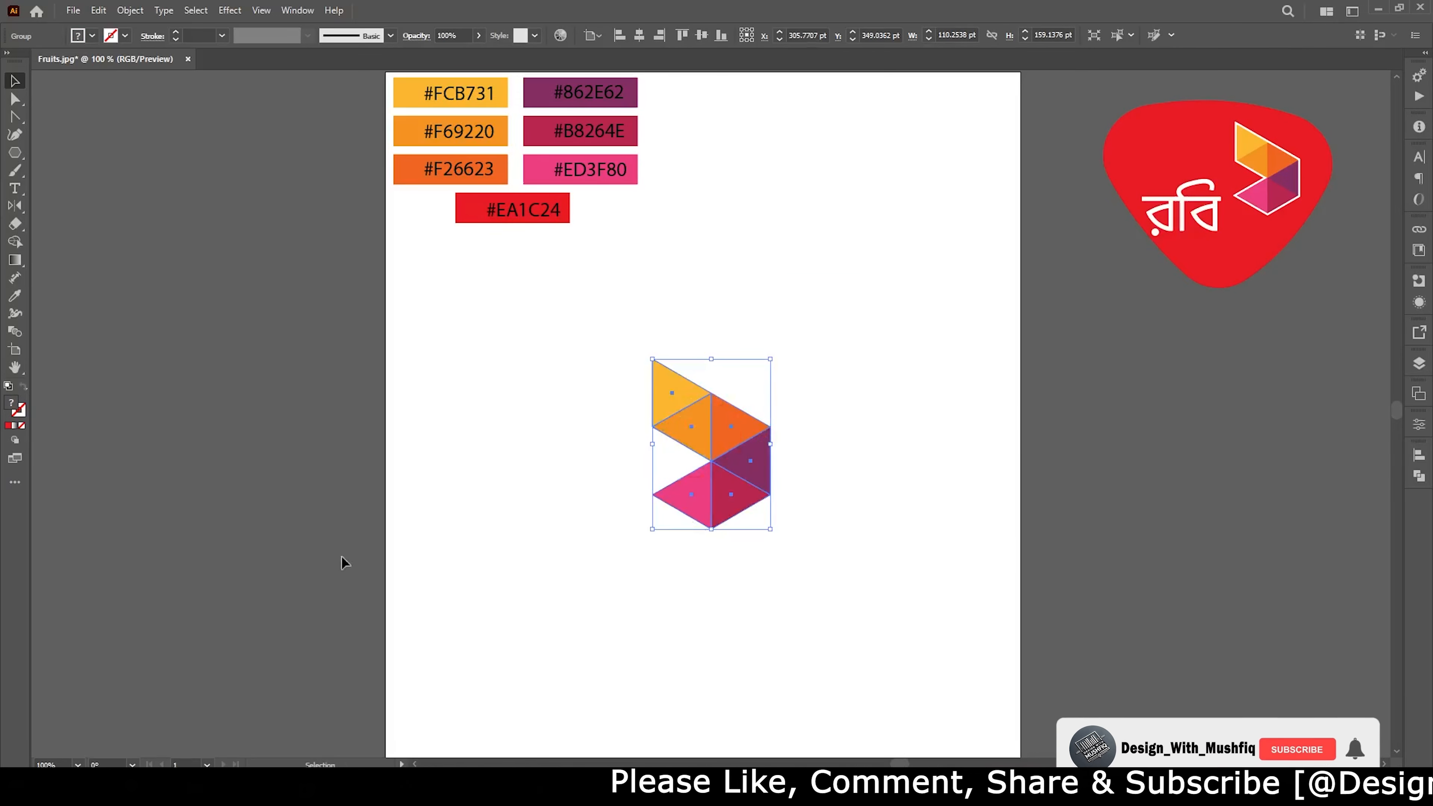
Trace the outer silhouette of the triangle group with the Pen tool, placing anchor points at its outer corners and inner notch
{"action": "scroll", "coordinate": [515, 578], "scroll_direction": "up", "scroll_amount": 2, "text": "alt"}
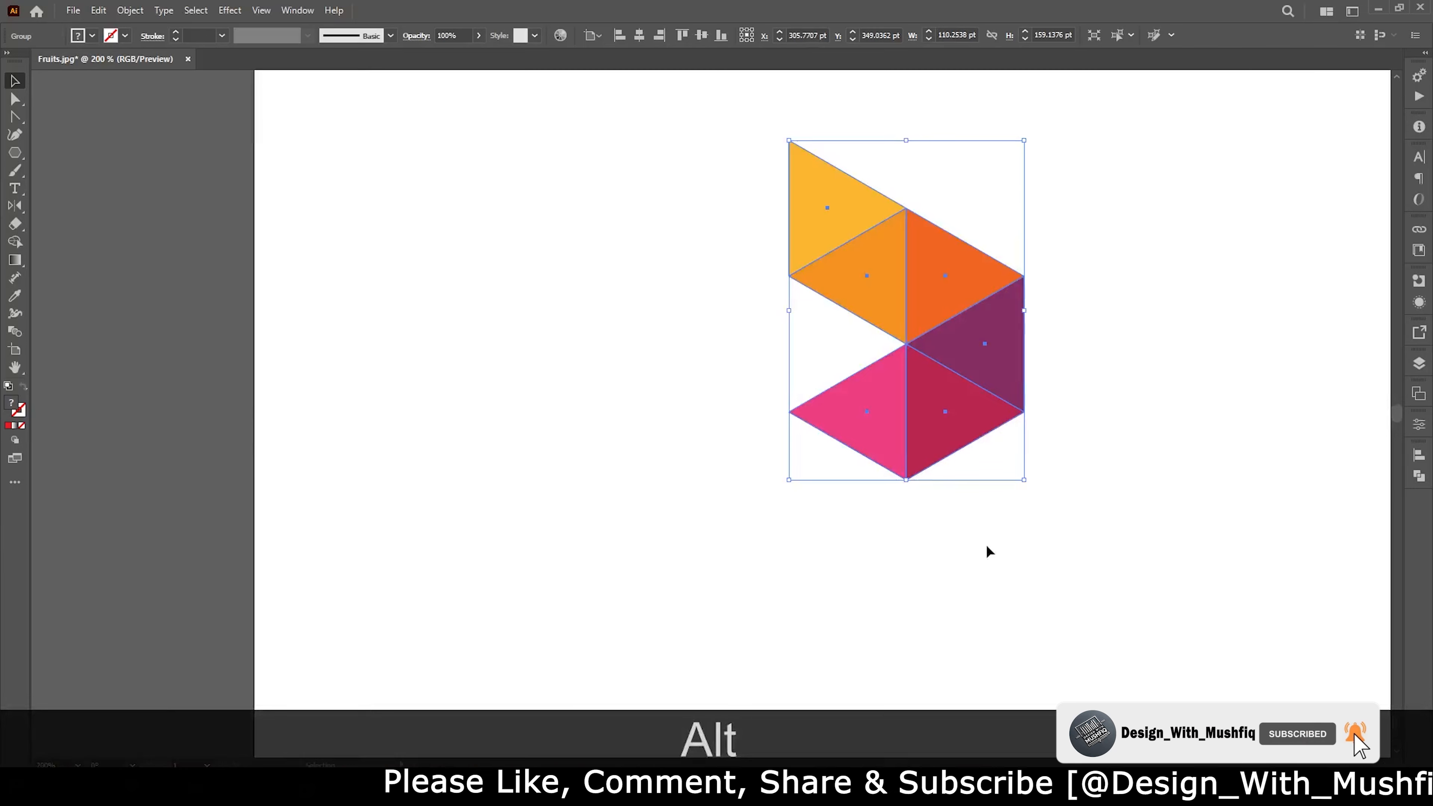
{"action": "scroll", "coordinate": [985, 543], "scroll_direction": "up", "scroll_amount": 1}
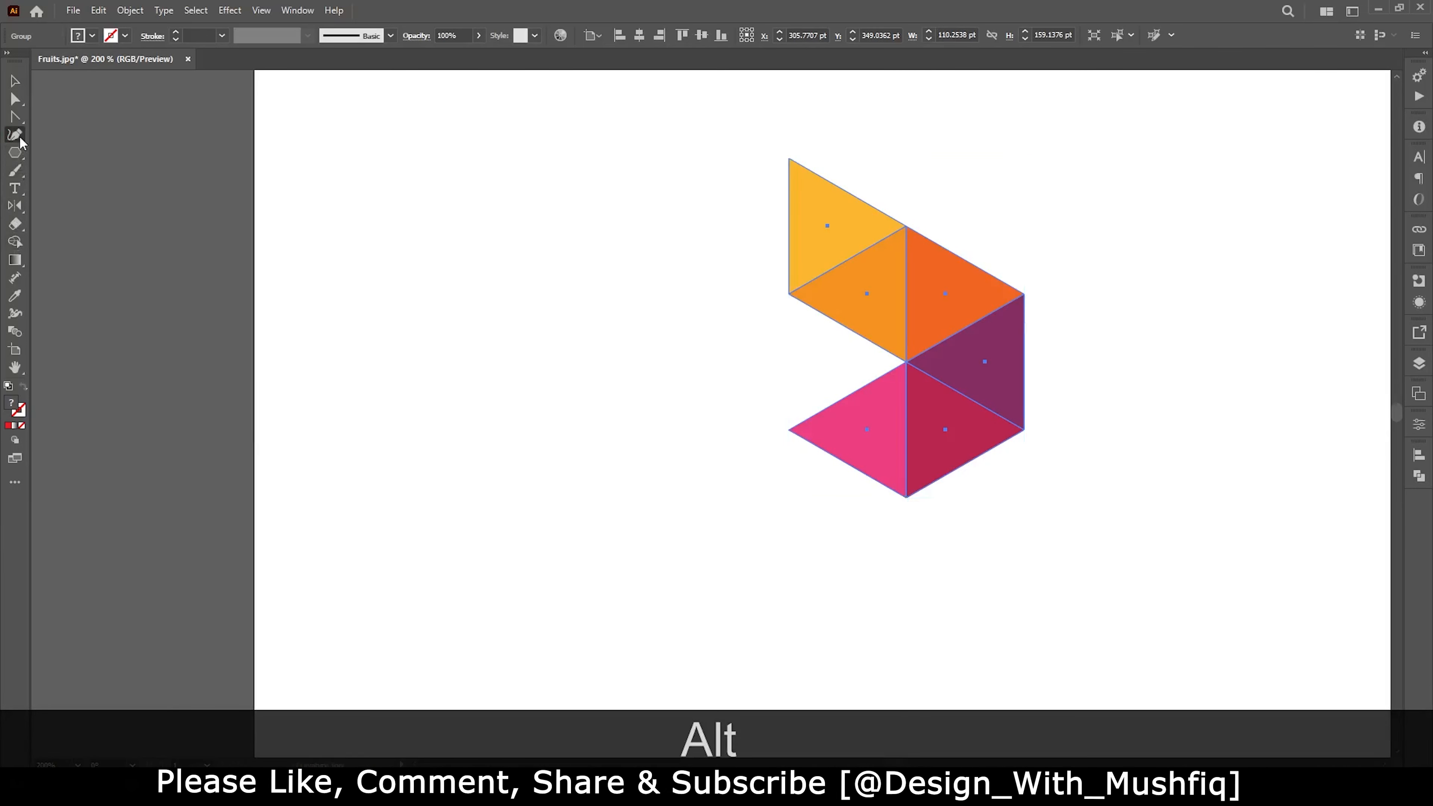
{"action": "left_click", "coordinate": [15, 117]}
{"action": "left_click", "coordinate": [905, 362]}
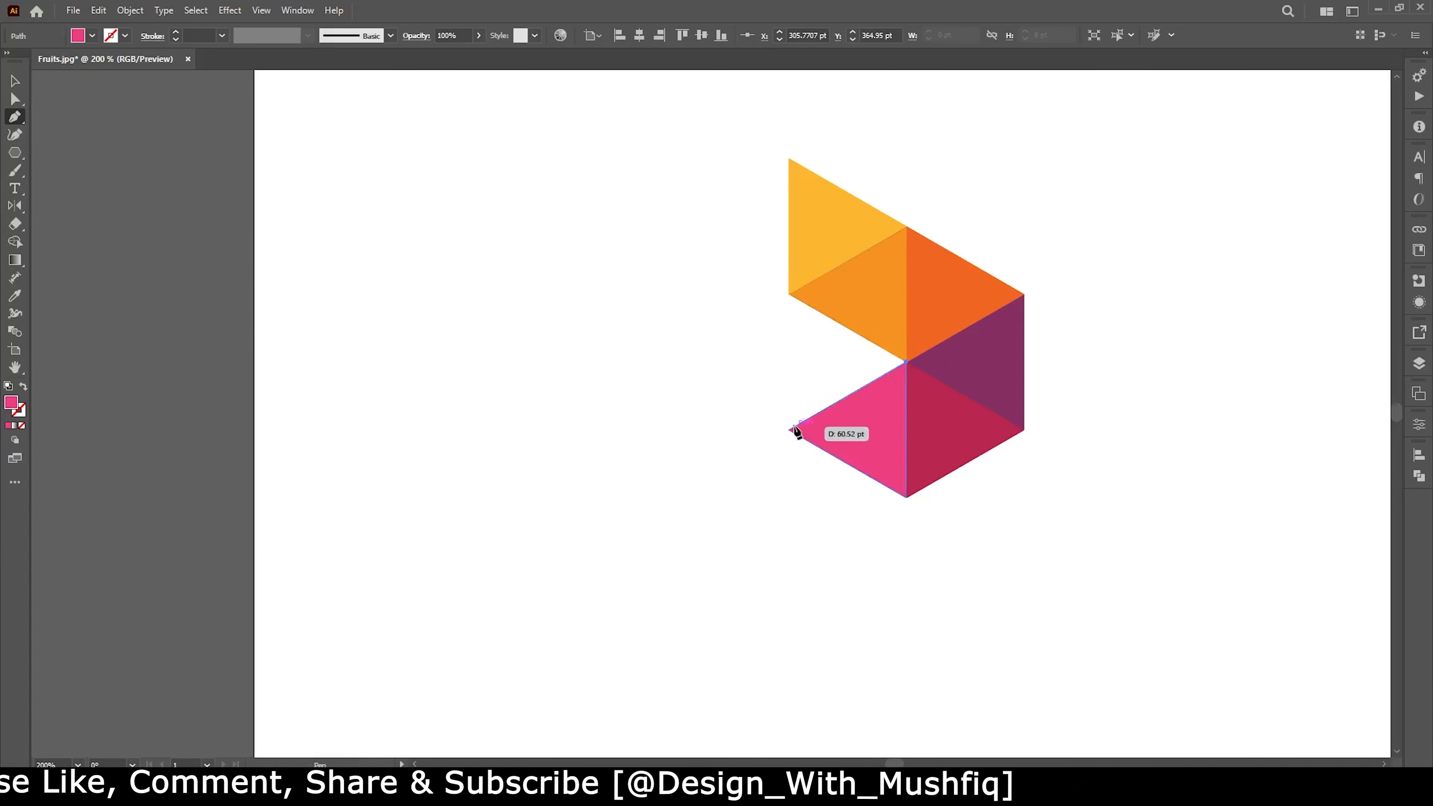
{"action": "left_click", "coordinate": [789, 430]}
{"action": "left_click", "coordinate": [906, 497]}
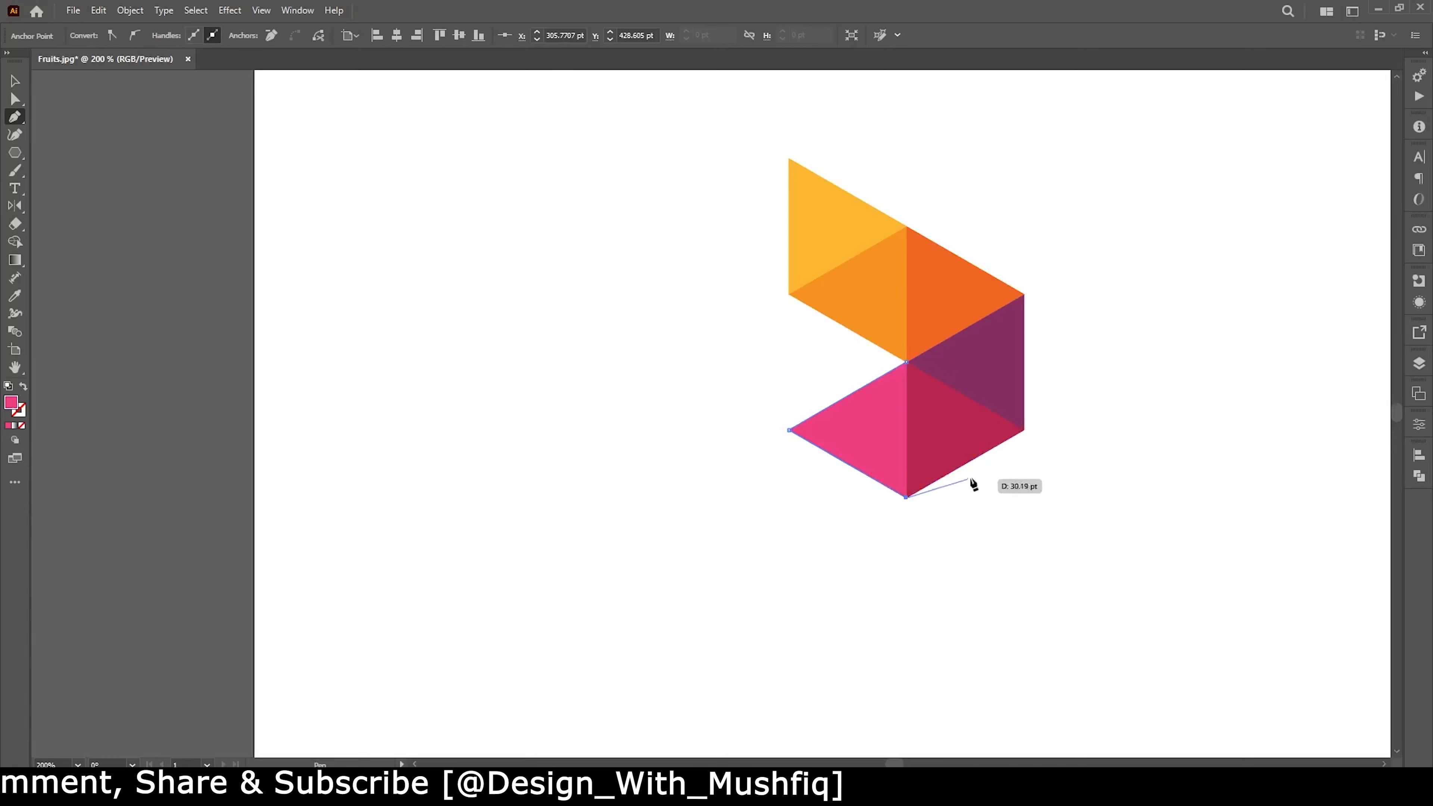
{"action": "left_click", "coordinate": [1024, 430]}
{"action": "left_click", "coordinate": [1023, 294]}
{"action": "left_click", "coordinate": [789, 159]}
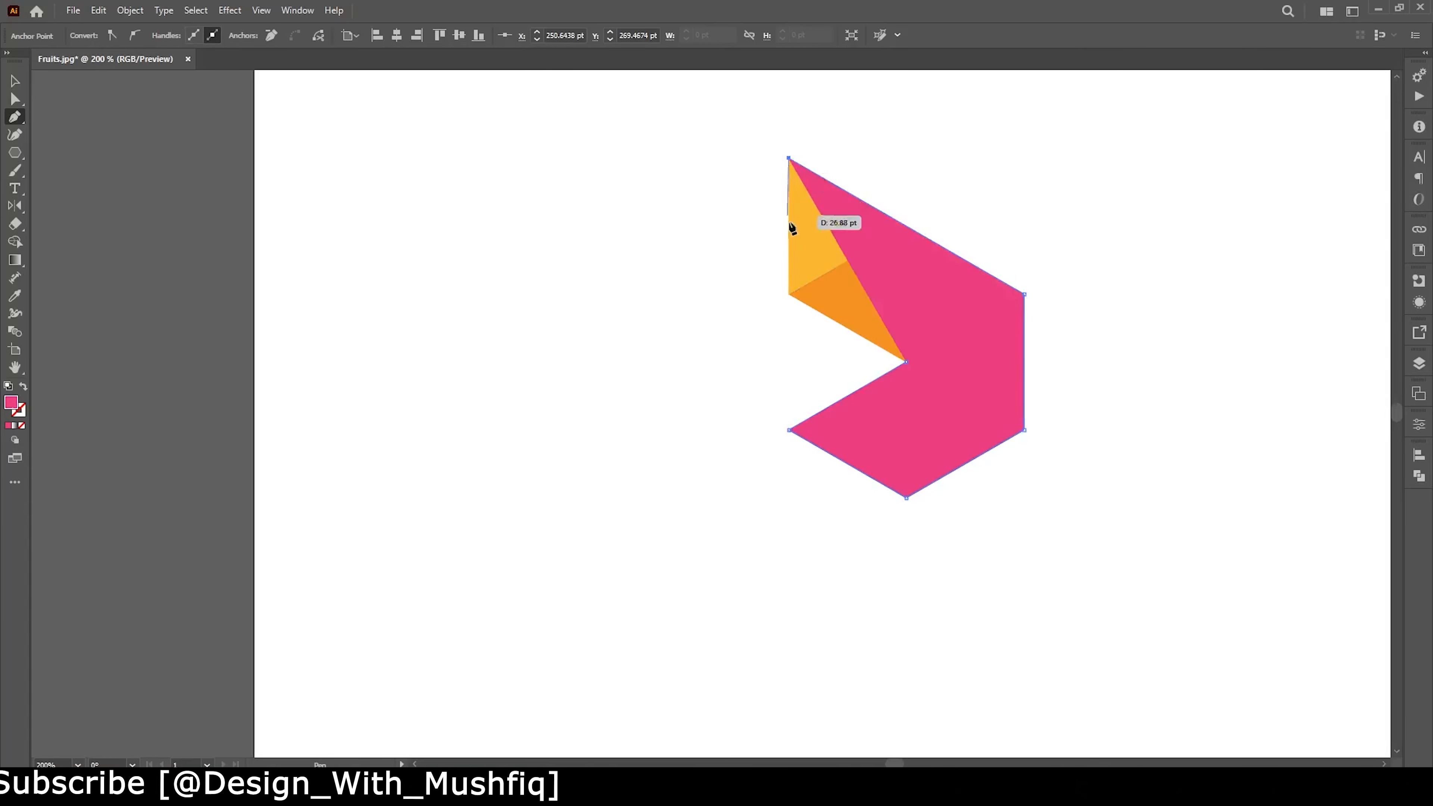
{"action": "left_click", "coordinate": [789, 293]}
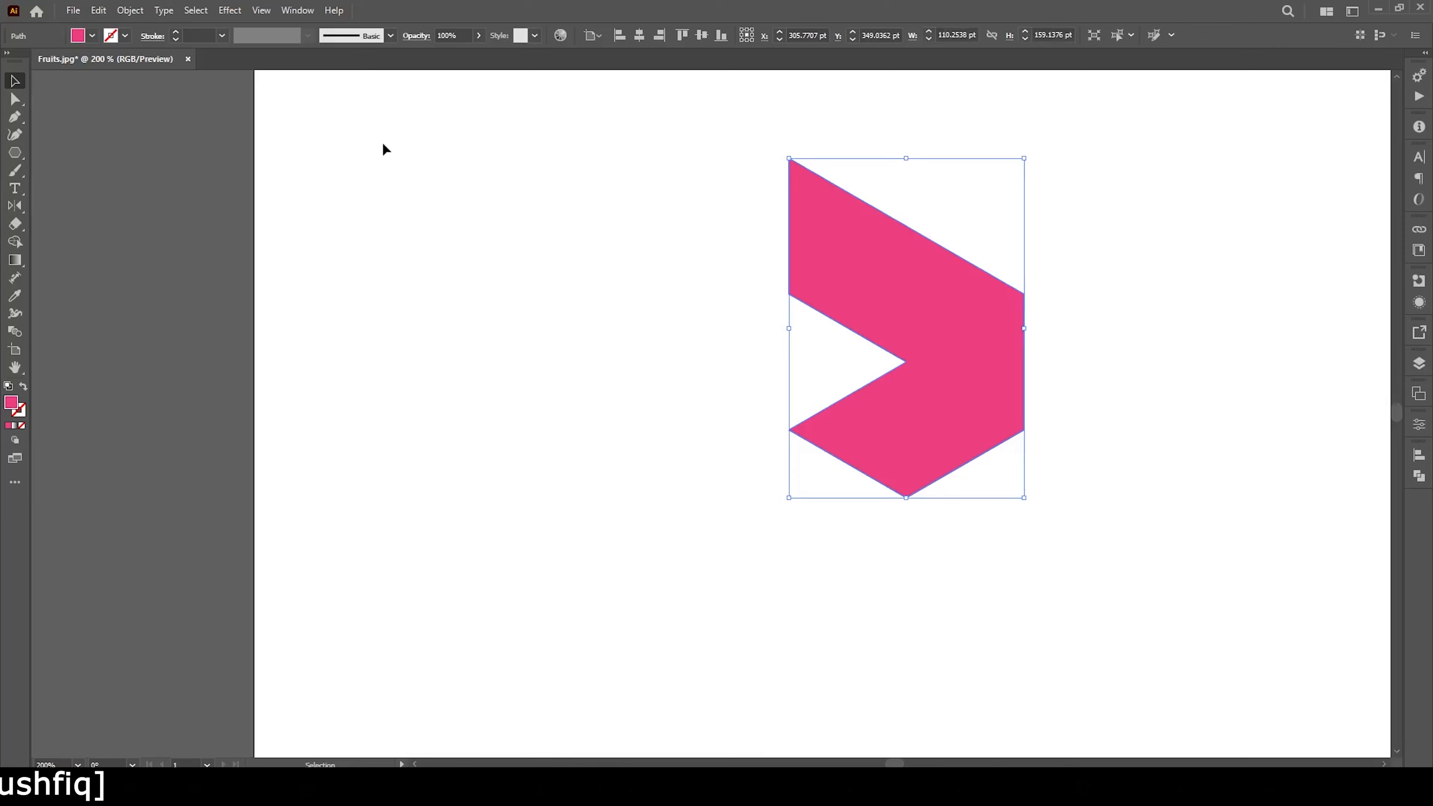
Send the traced pink silhouette to the back, behind the coloured triangles
{"action": "right_click", "coordinate": [920, 297]}
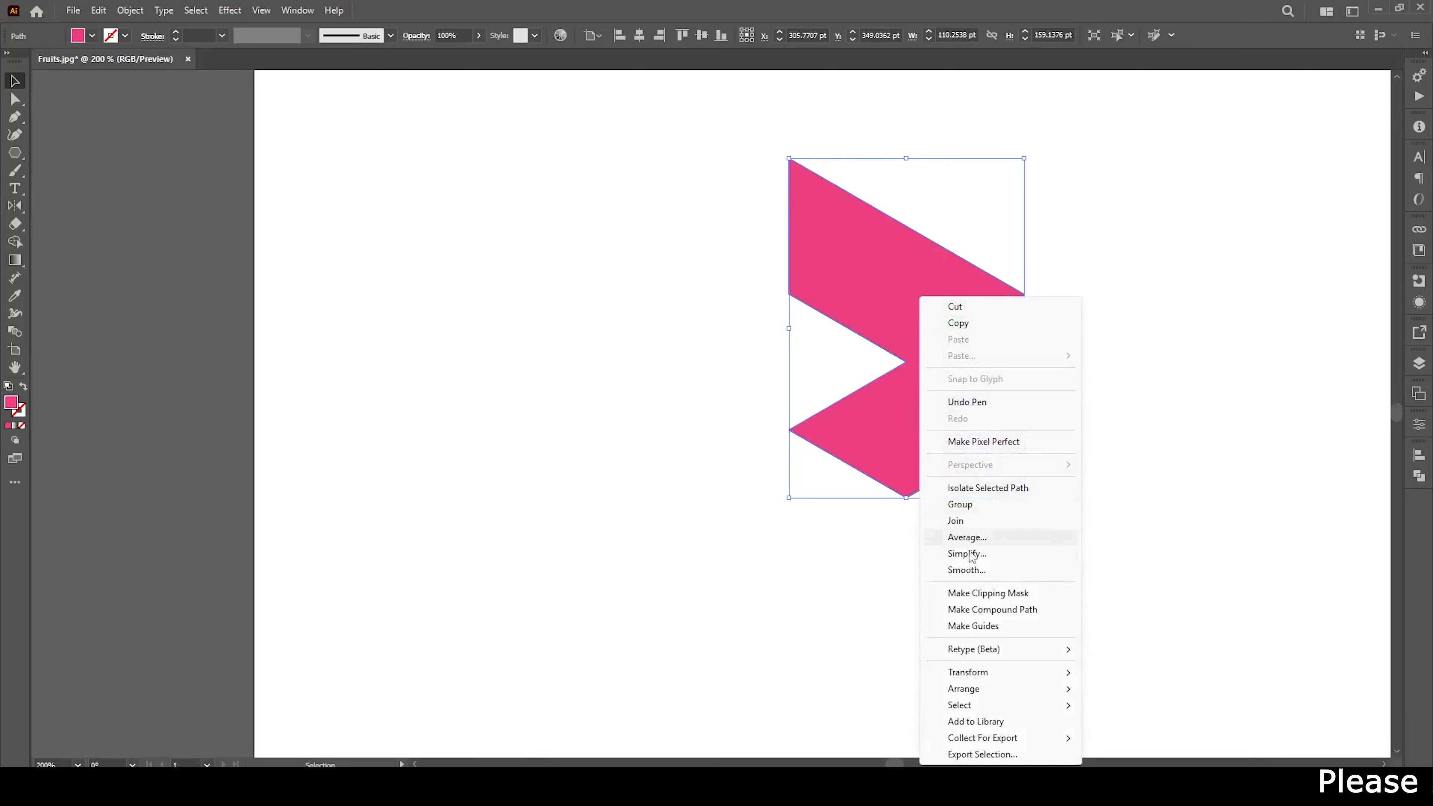
{"action": "mouse_move", "coordinate": [1030, 688]}
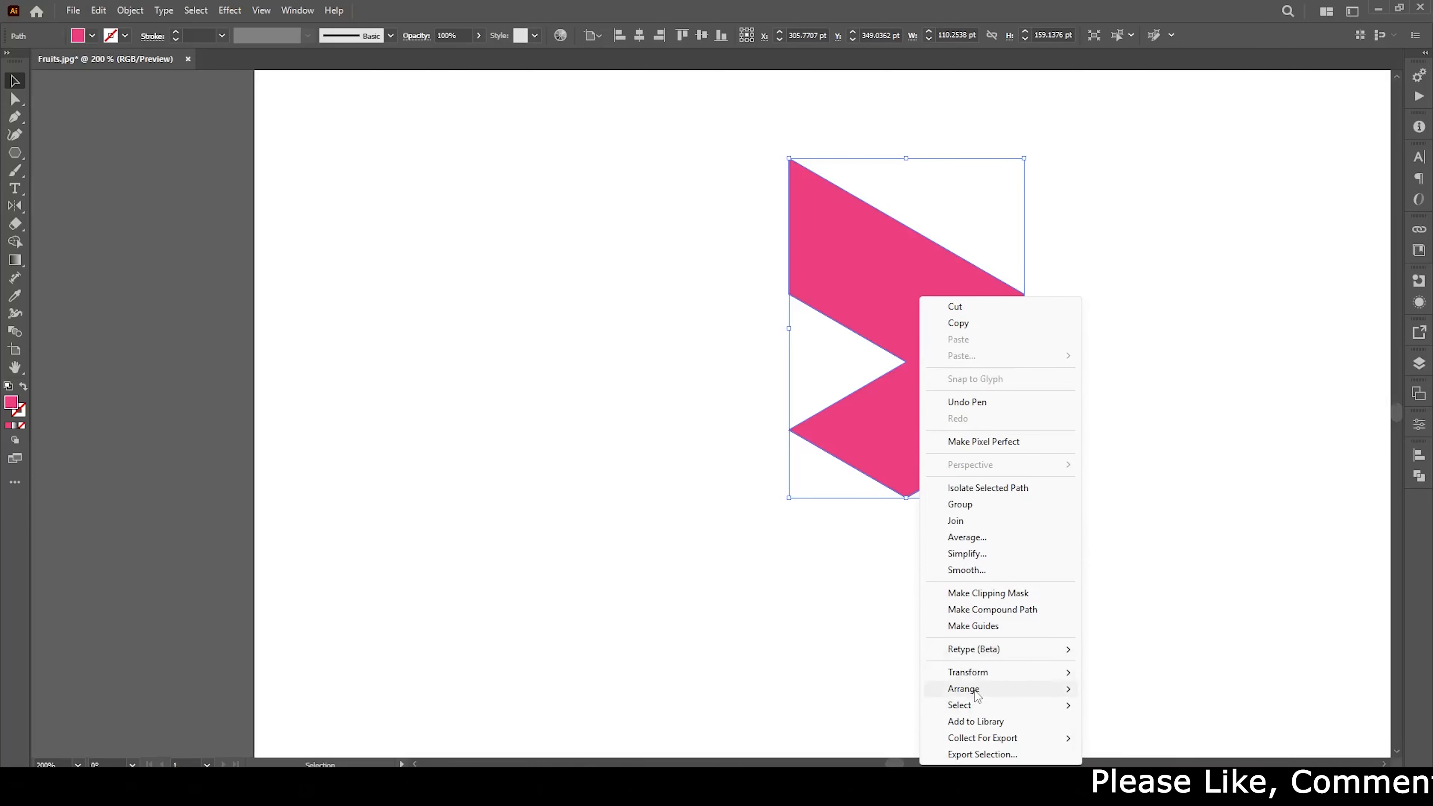
{"action": "left_click", "coordinate": [1150, 738]}
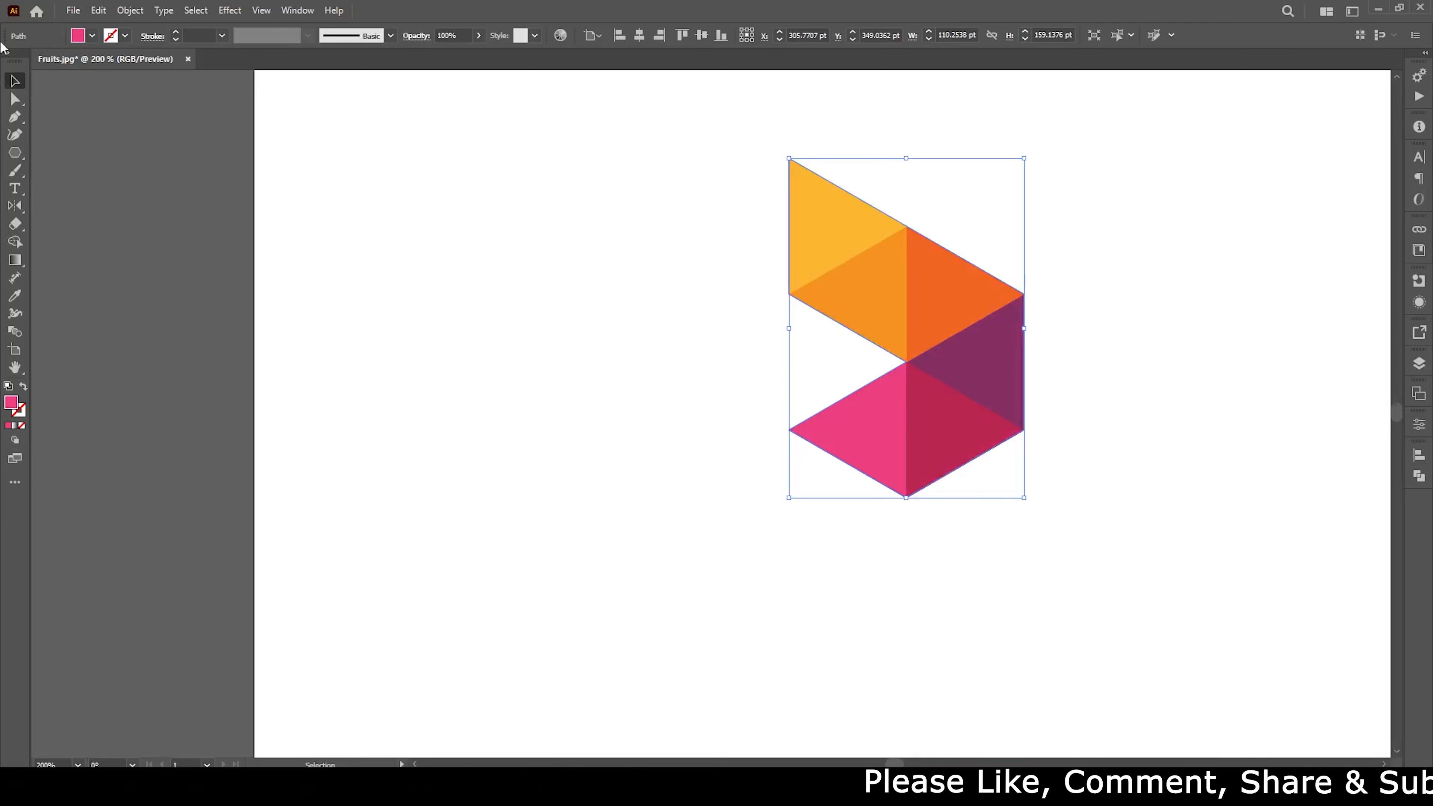
Give the silhouette behind the triangles a stroke weight of 4 pt
{"action": "left_click", "coordinate": [176, 32]}
{"action": "left_click", "coordinate": [175, 32]}
{"action": "left_click", "coordinate": [175, 32]}
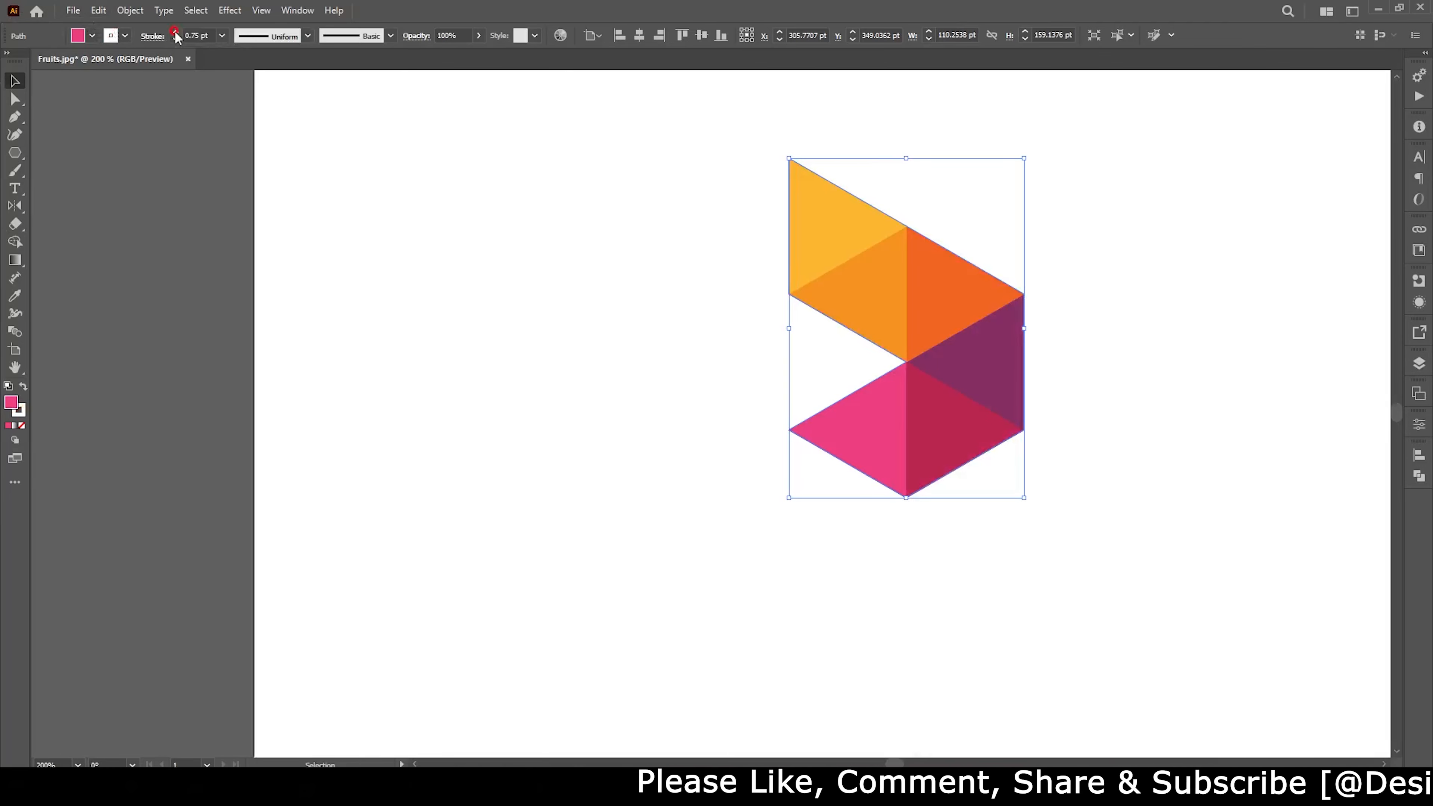
{"action": "left_click", "coordinate": [175, 32]}
{"action": "left_click", "coordinate": [175, 32]}
{"action": "left_click", "coordinate": [176, 32]}
{"action": "left_click", "coordinate": [175, 32]}
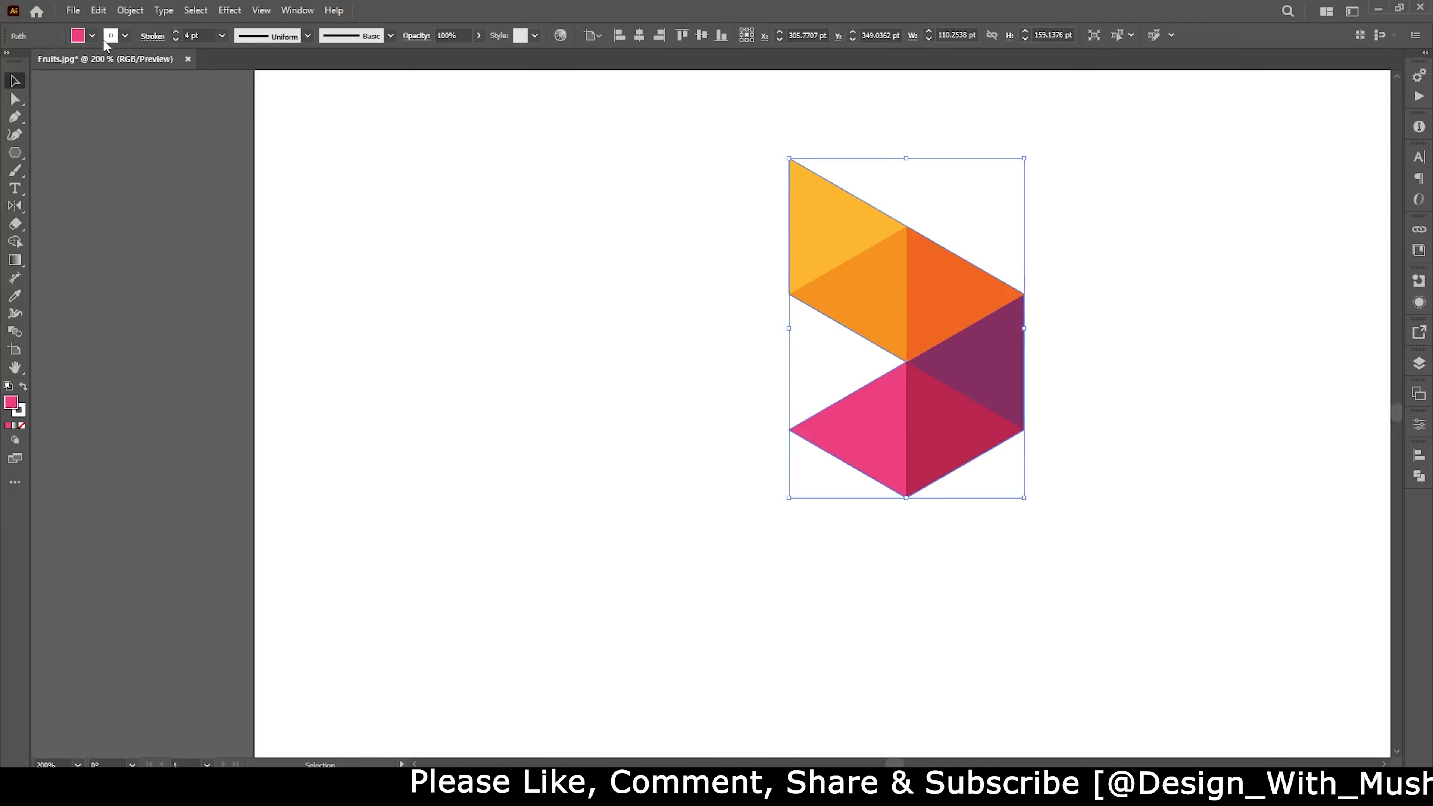
Set the silhouette's stroke colour to black (#000000) and its weight to 6 pt
{"action": "left_click", "coordinate": [18, 409]}
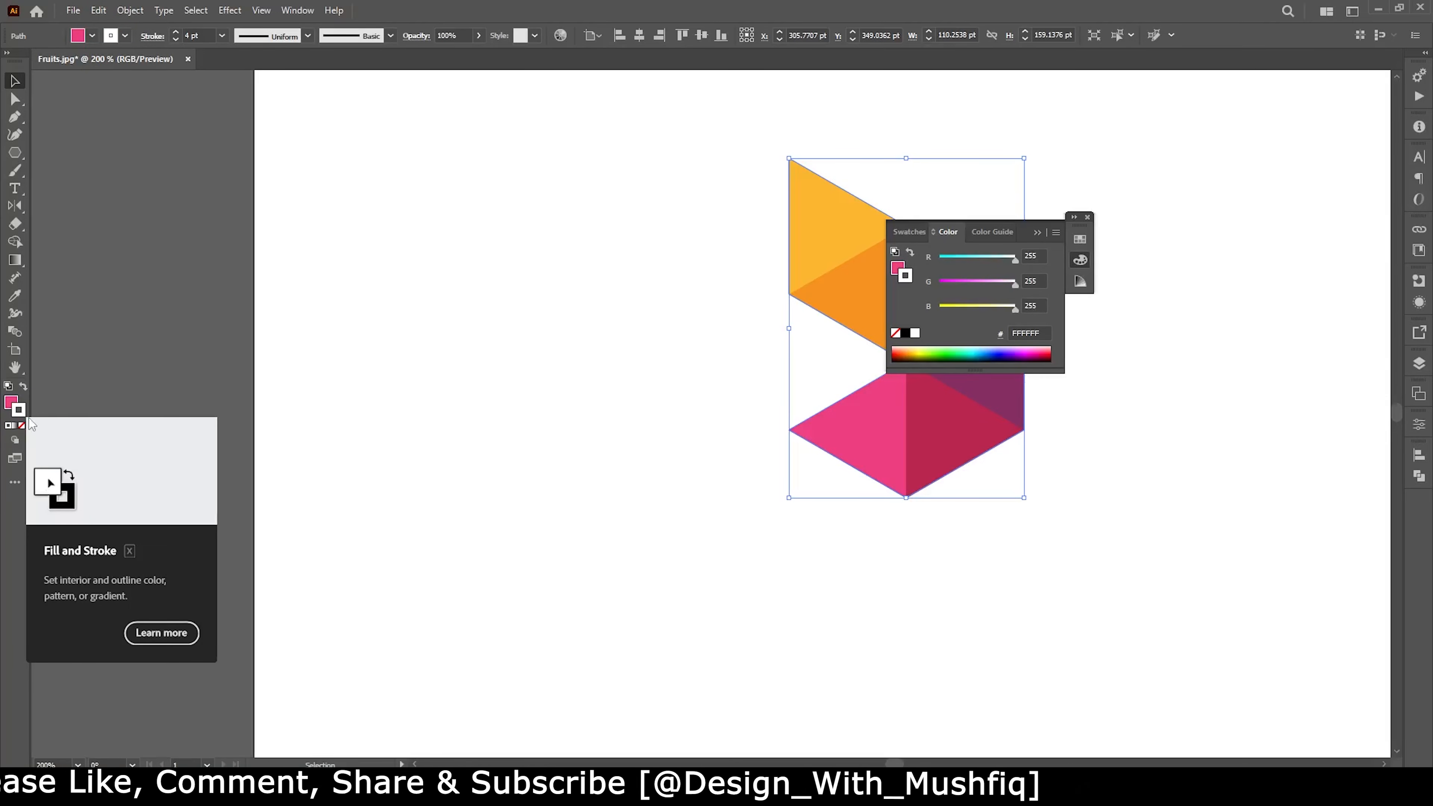
{"action": "double_click", "coordinate": [18, 410]}
{"action": "left_click", "coordinate": [244, 567]}
{"action": "left_click_drag", "start_coordinate": [235, 588], "coordinate": [200, 687]}
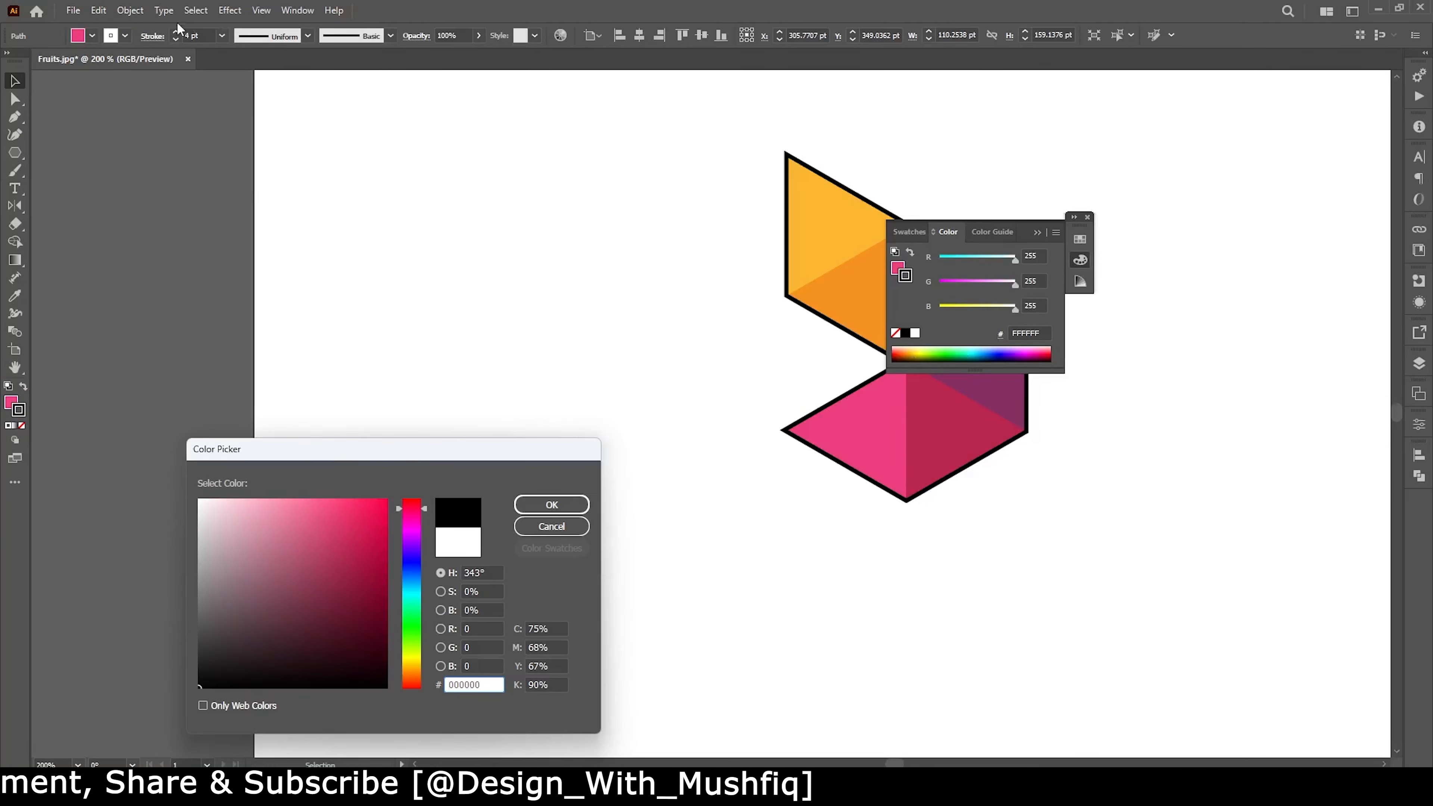
{"action": "left_click", "coordinate": [551, 504]}
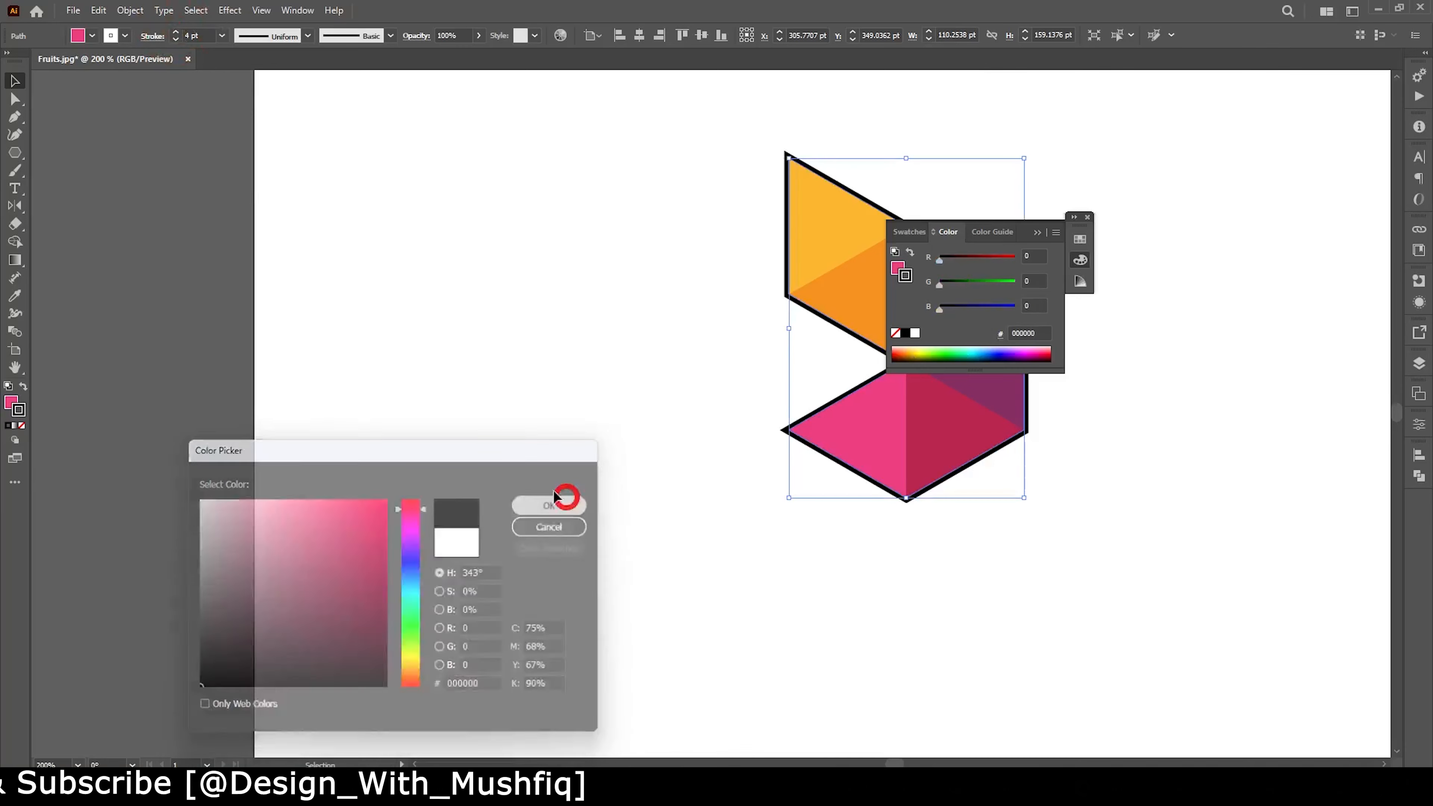
{"action": "left_click", "coordinate": [830, 390]}
Create a three-sided polygon with a 100 pt radius beside the triangle emblem
{"action": "scroll", "coordinate": [830, 390], "scroll_direction": "down", "scroll_amount": 3}
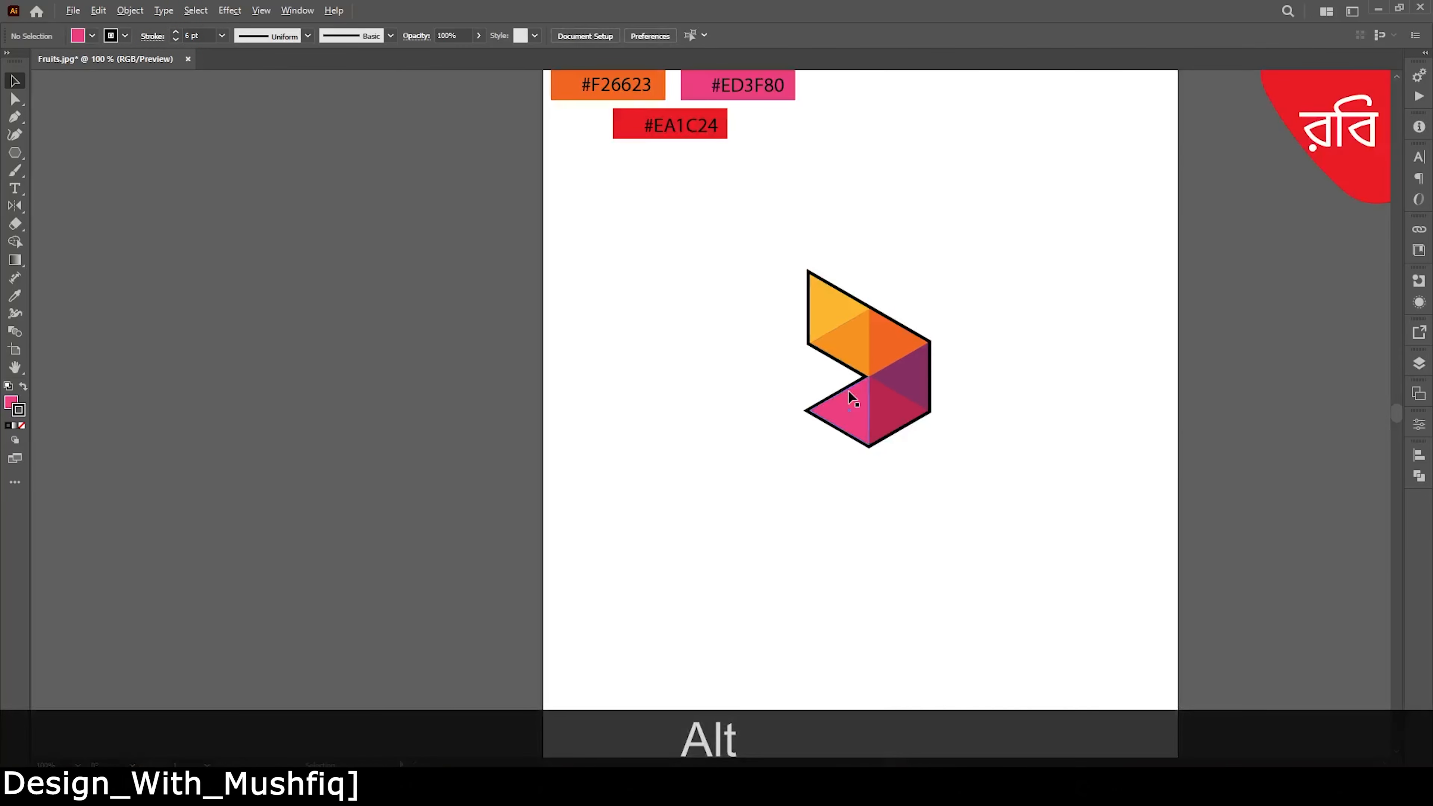
{"action": "scroll", "coordinate": [847, 390], "scroll_direction": "up", "scroll_amount": 3}
{"action": "scroll", "coordinate": [282, 630], "scroll_direction": "right", "scroll_amount": 3}
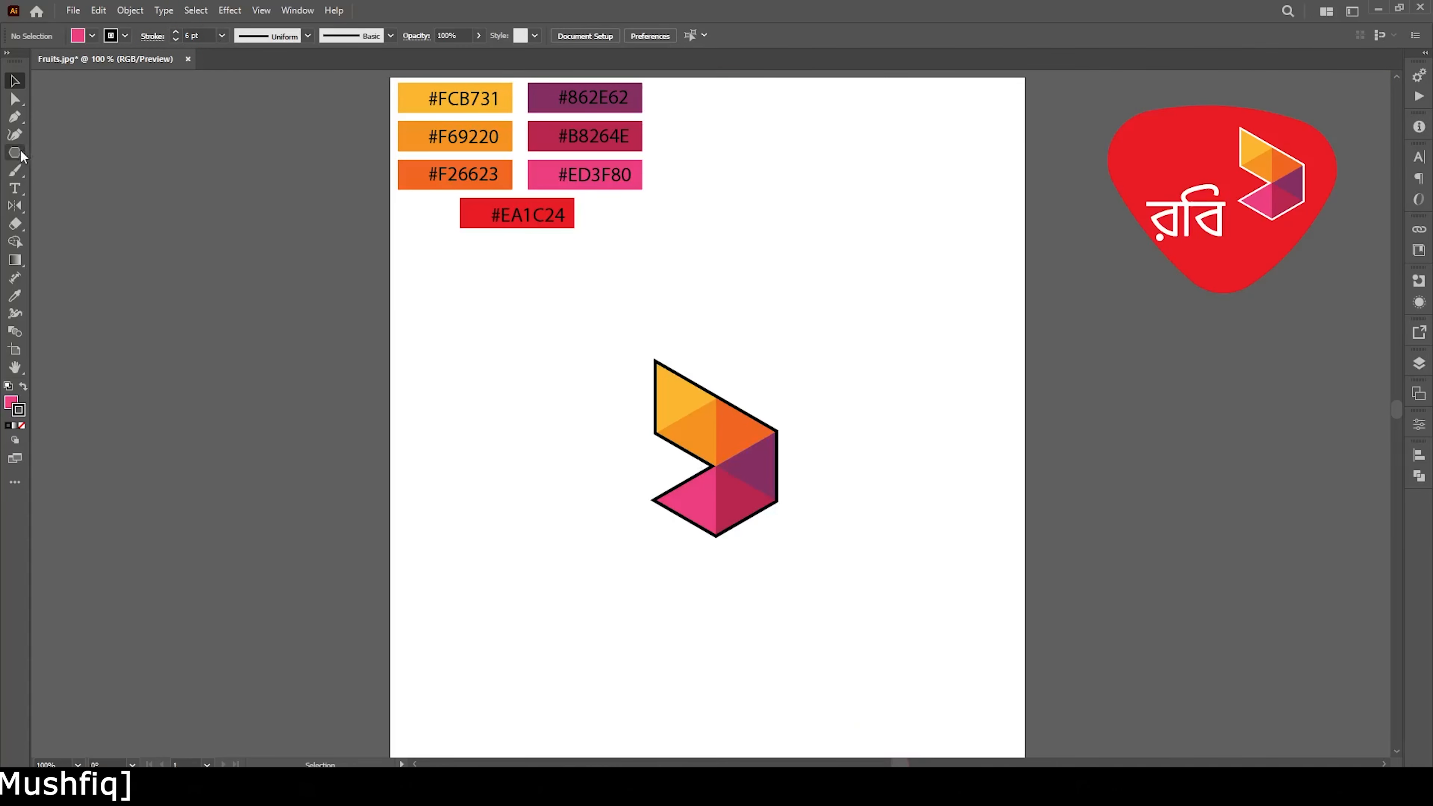
{"action": "left_click_drag", "start_coordinate": [19, 156], "coordinate": [51, 192]}
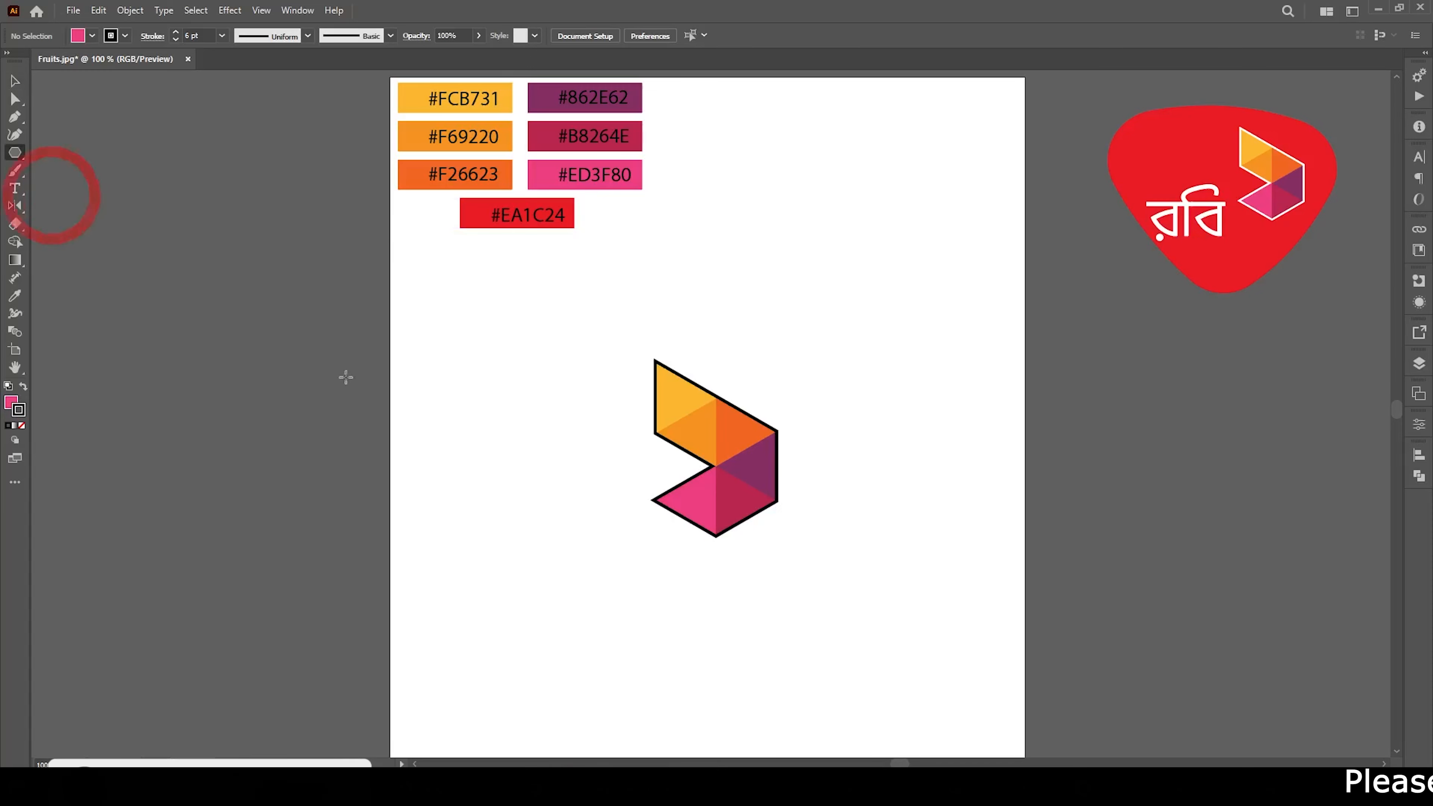
{"action": "left_click", "coordinate": [632, 438]}
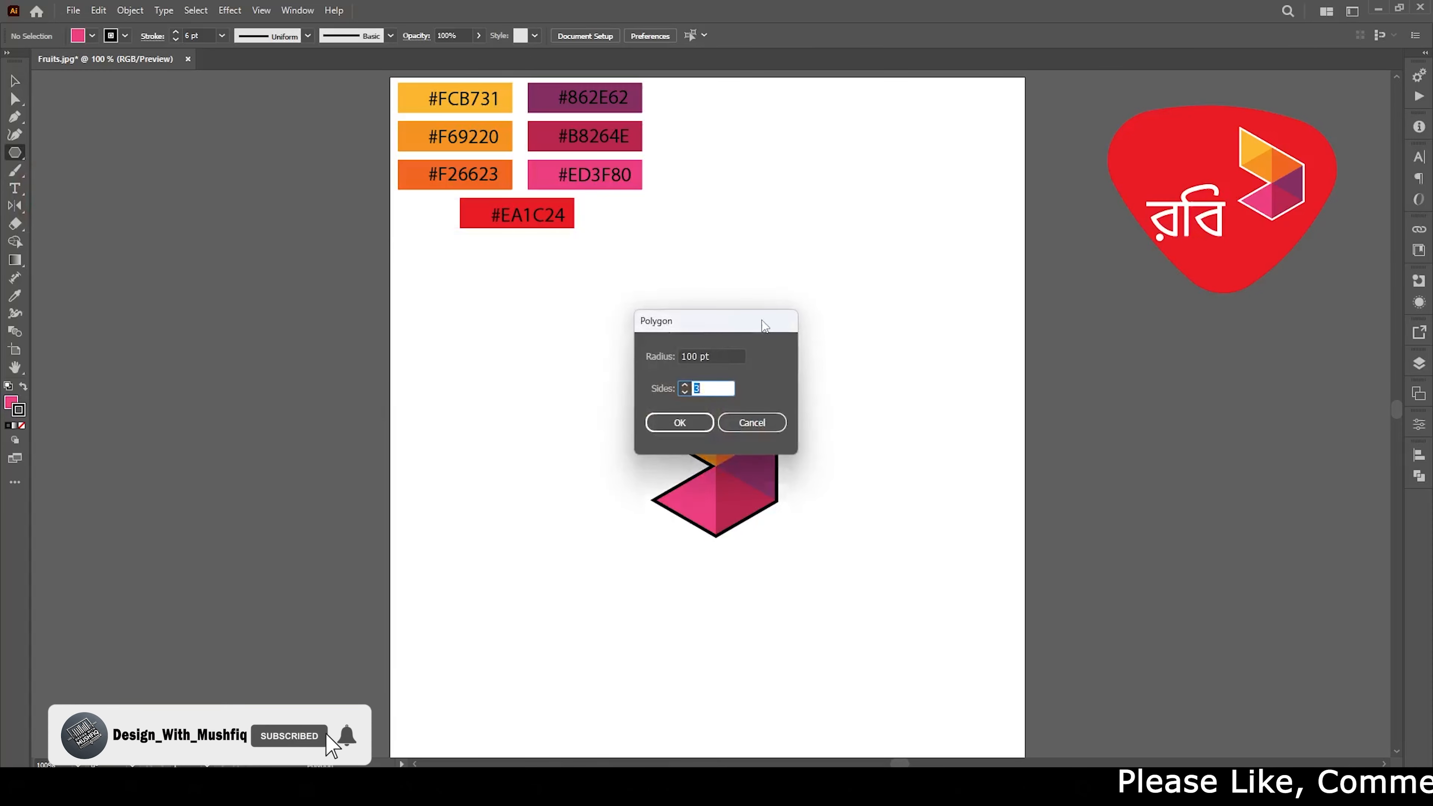
{"action": "left_click", "coordinate": [679, 423]}
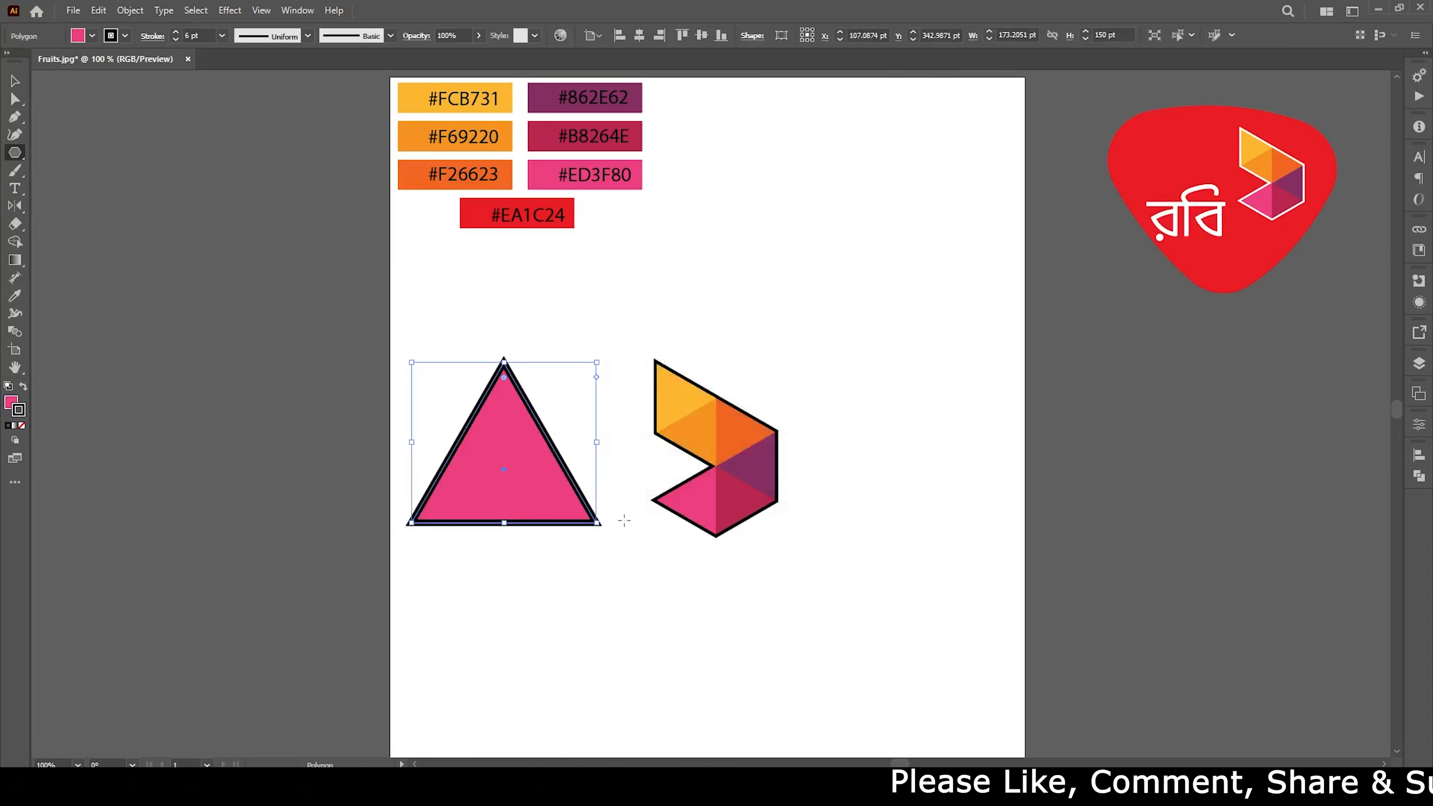
Remove the stroke from the new pink triangle
{"action": "left_click", "coordinate": [125, 35]}
{"action": "left_click", "coordinate": [10, 60]}
{"action": "key", "text": "v"}
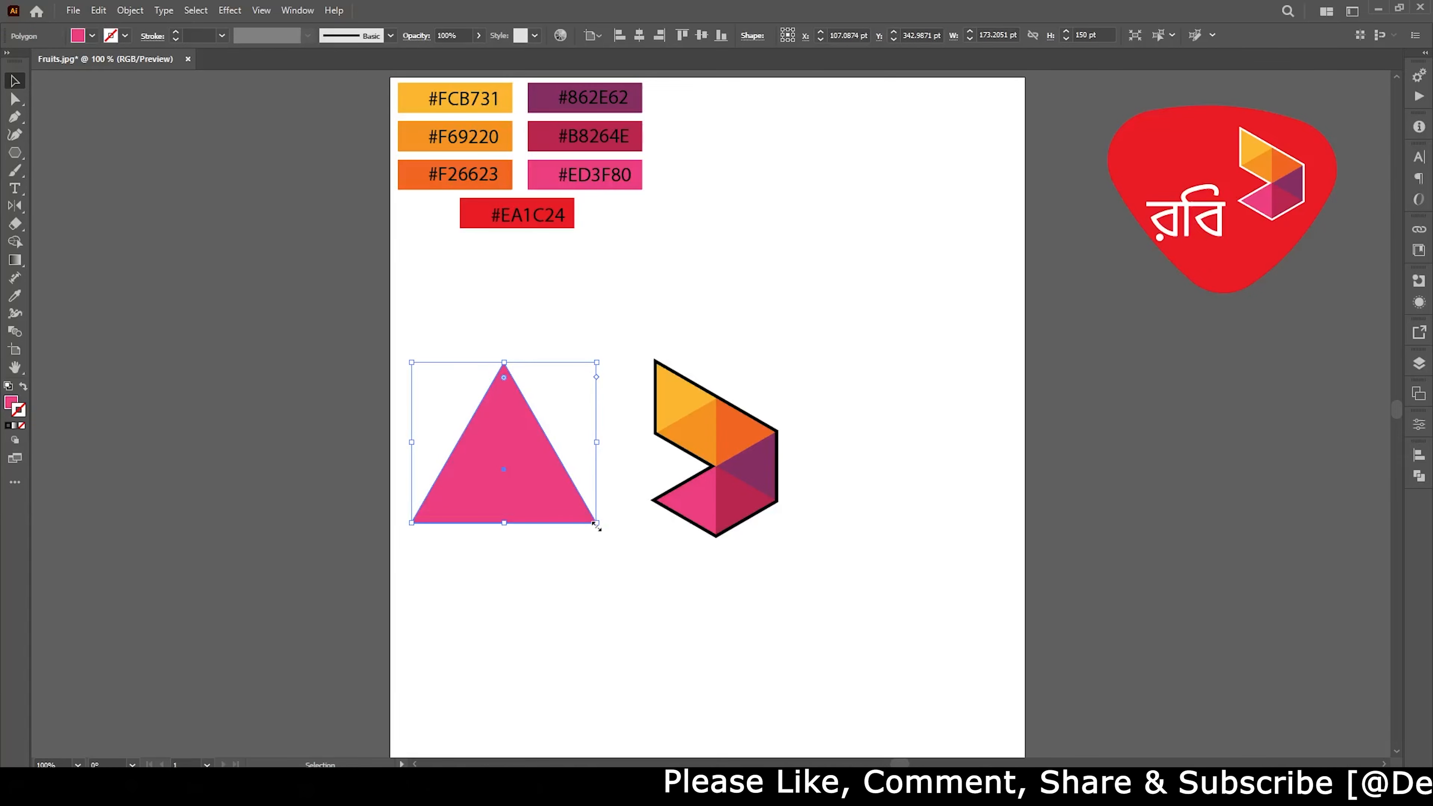
Enlarge the pink triangle to about 454 × 393 pt and turn it upside down over the emblem
{"action": "mouse_move", "coordinate": [596, 522]}
{"action": "left_mouse_down"}
{"action": "mouse_move", "coordinate": [749, 715]}
{"action": "mouse_move", "coordinate": [783, 570]}
{"action": "left_mouse_up"}
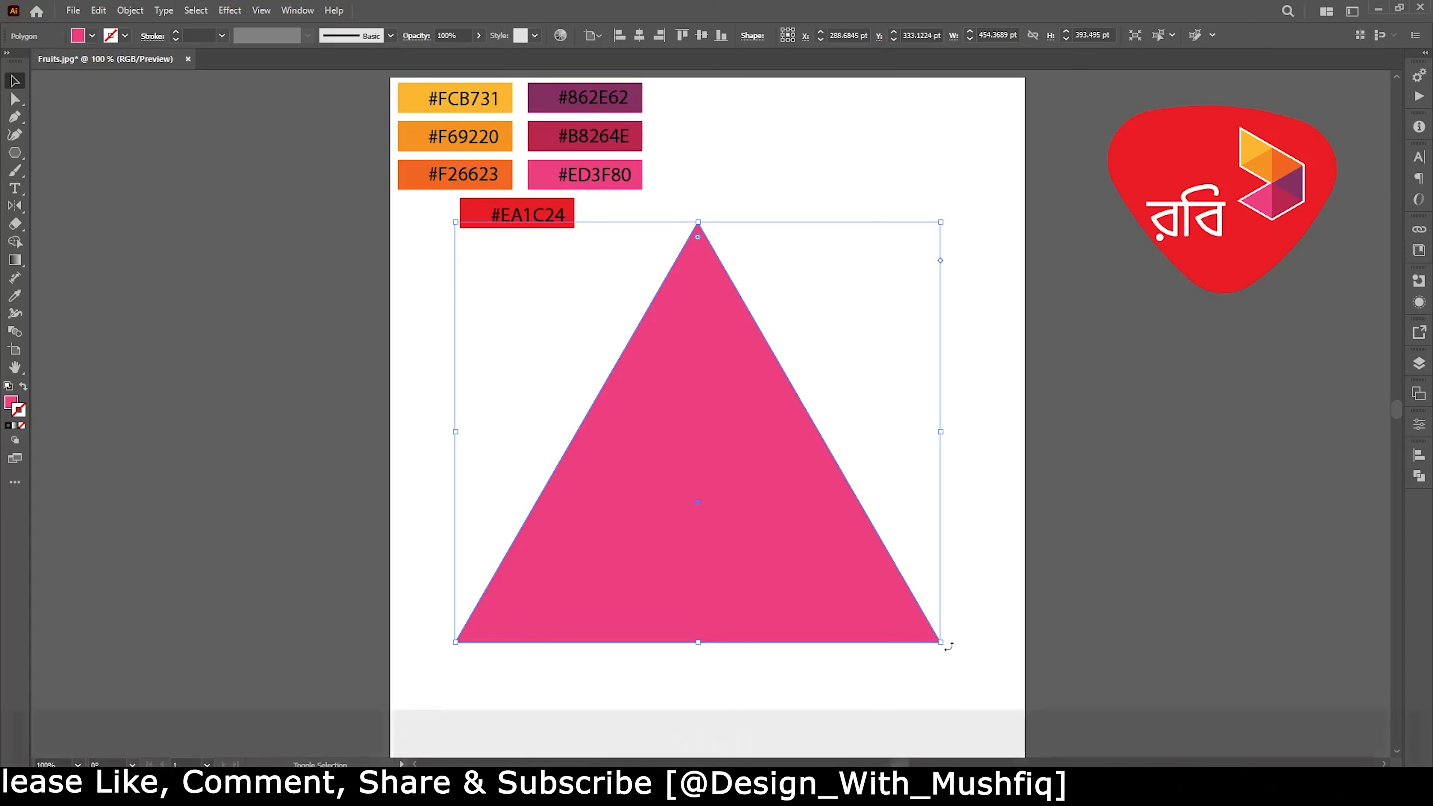
{"action": "left_click_drag", "start_coordinate": [948, 646], "coordinate": [625, 427]}
{"action": "left_click_drag", "start_coordinate": [700, 570], "coordinate": [713, 490]}
Send the large inverted triangle to the back and shift it slightly down so it surrounds the emblem
{"action": "right_click", "coordinate": [713, 490]}
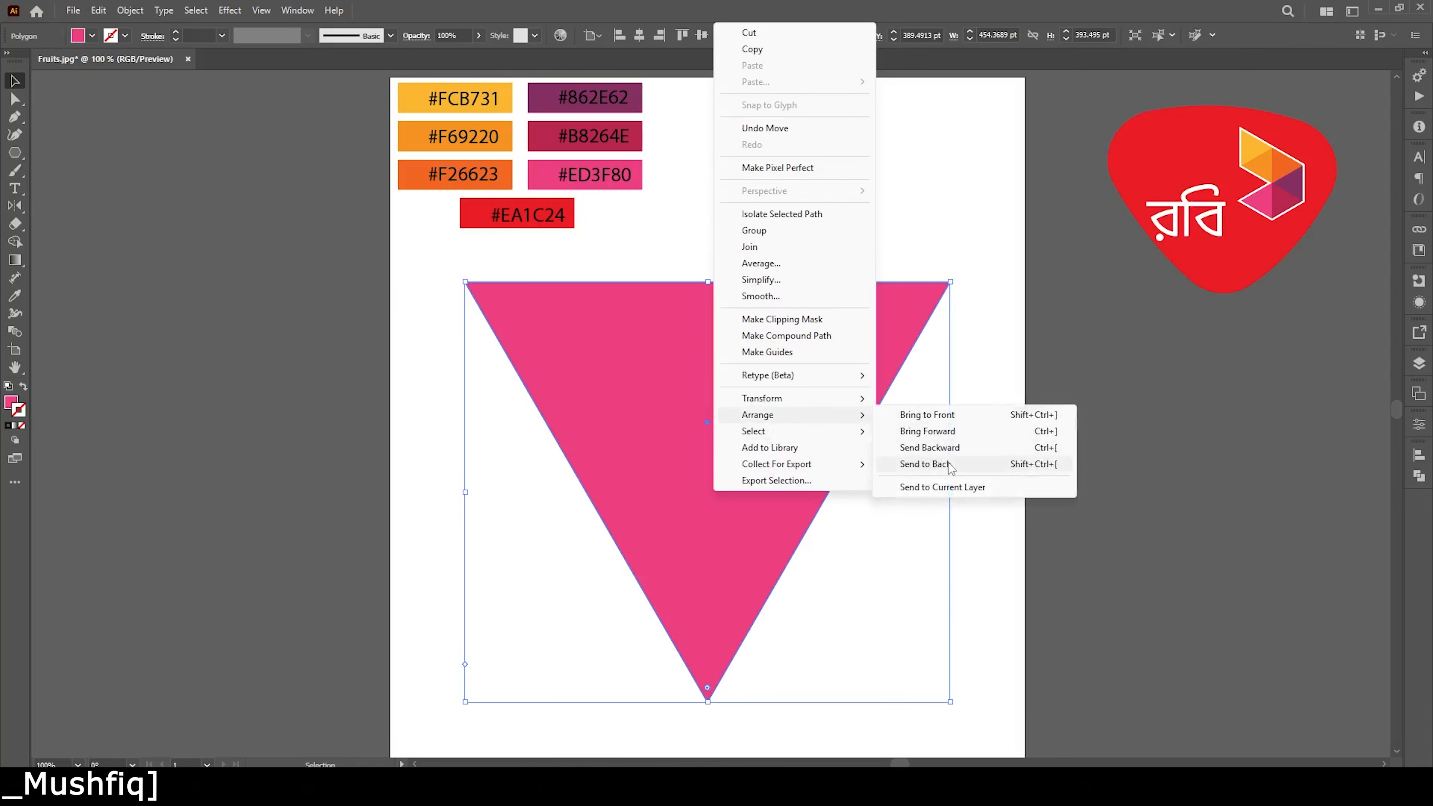
{"action": "left_click", "coordinate": [950, 464]}
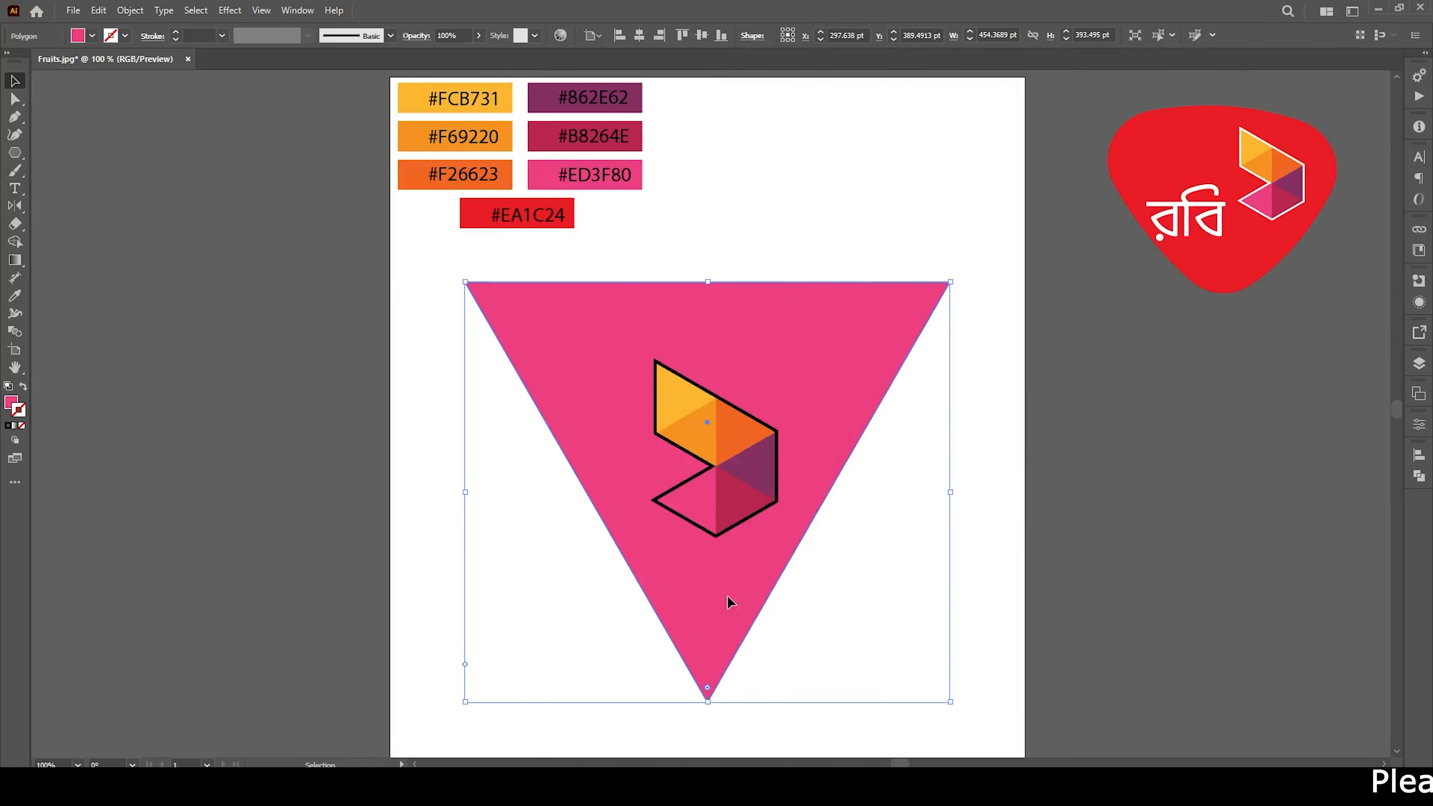
{"action": "mouse_move", "coordinate": [726, 595]}
{"action": "left_mouse_down"}
{"action": "mouse_move", "coordinate": [735, 614]}
{"action": "mouse_move", "coordinate": [737, 588]}
{"action": "left_mouse_up"}
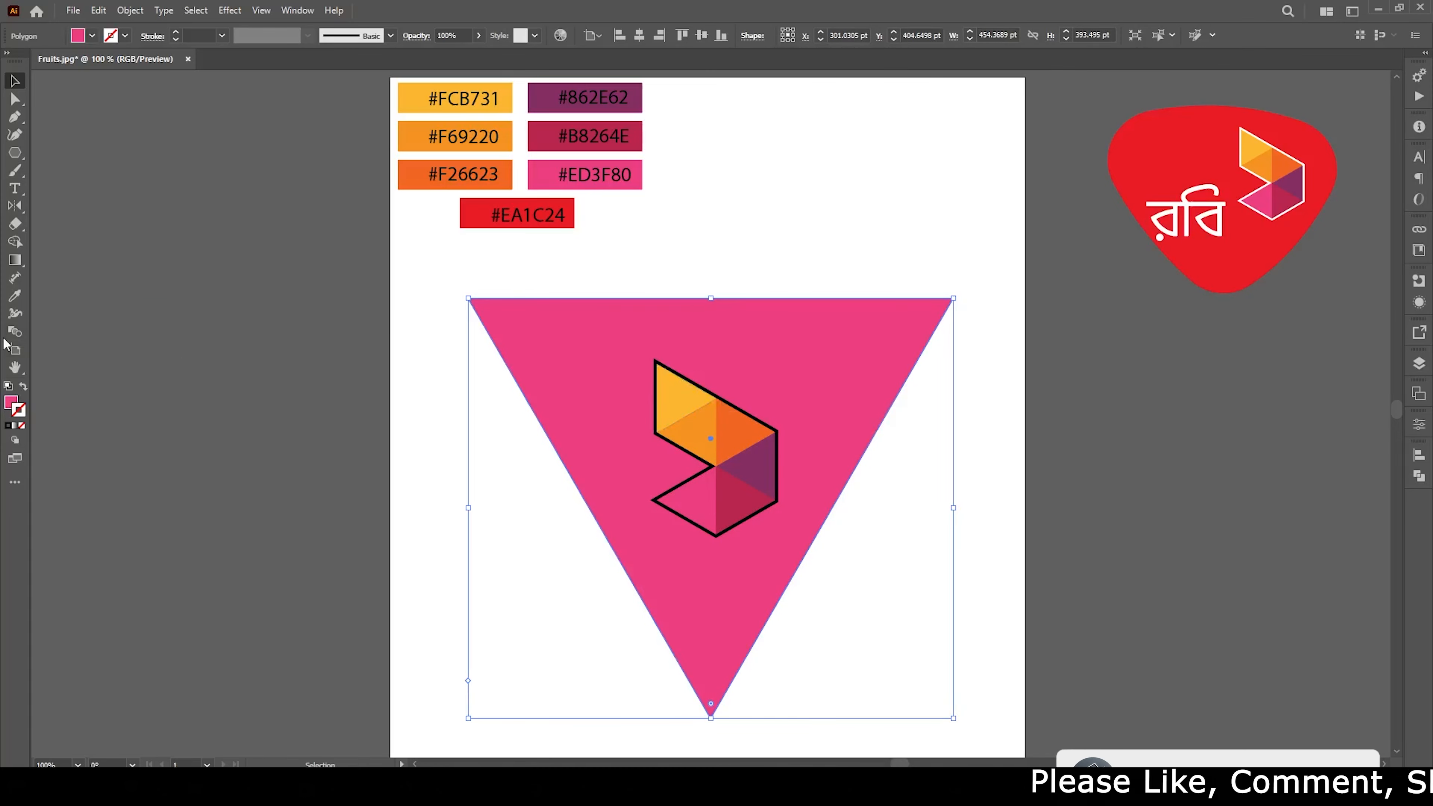
Fill the large triangle with the red sampled from the #EA1C24 swatch
{"action": "left_click", "coordinate": [15, 295]}
{"action": "left_click", "coordinate": [477, 211]}
{"action": "left_click", "coordinate": [15, 81]}
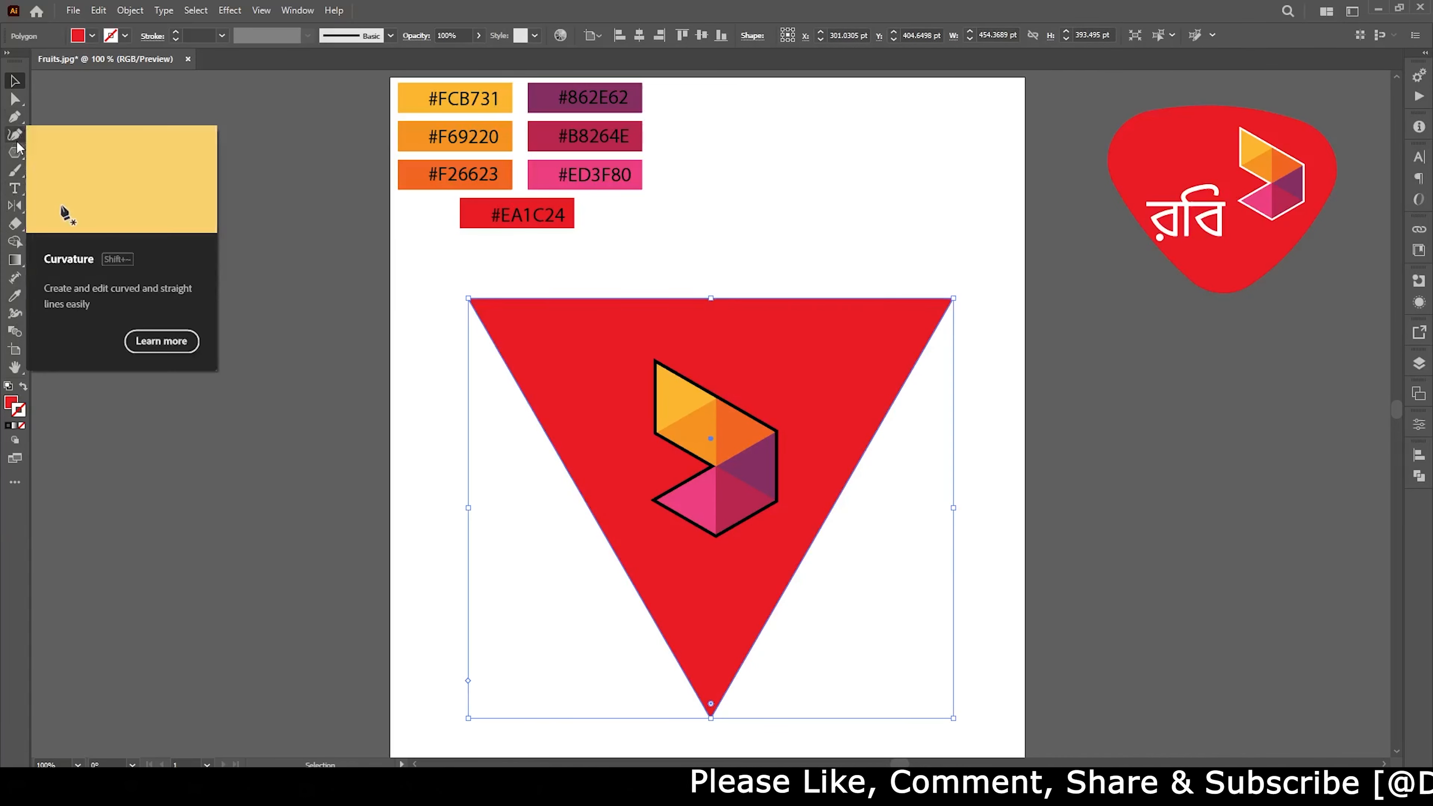
Bow all three sides of the red triangle outward with the Anchor Point tool
{"action": "left_click_drag", "start_coordinate": [14, 116], "coordinate": [84, 138]}
{"action": "left_click_drag", "start_coordinate": [701, 298], "coordinate": [703, 274]}
{"action": "left_click_drag", "start_coordinate": [586, 501], "coordinate": [561, 521]}
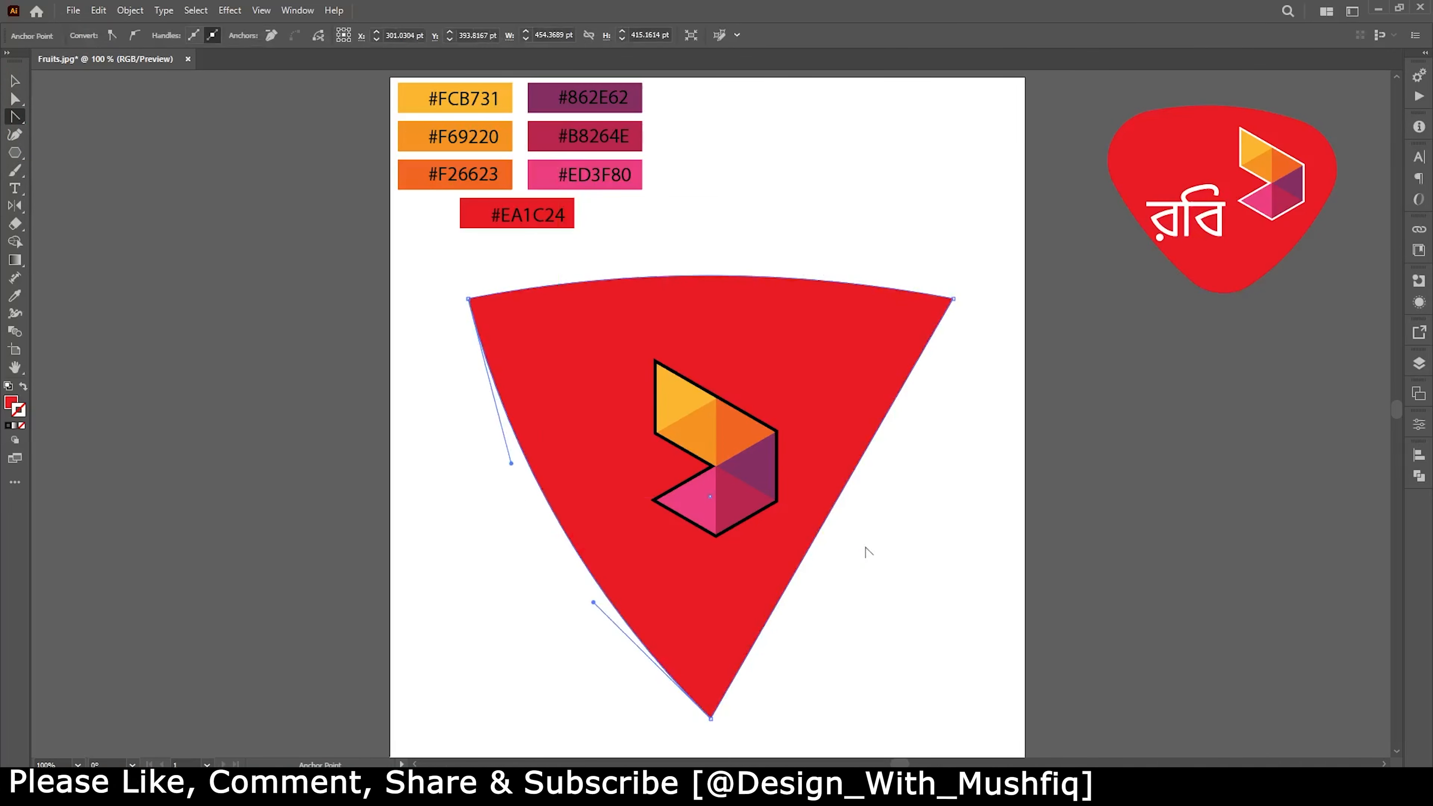
{"action": "left_click_drag", "start_coordinate": [838, 501], "coordinate": [880, 504]}
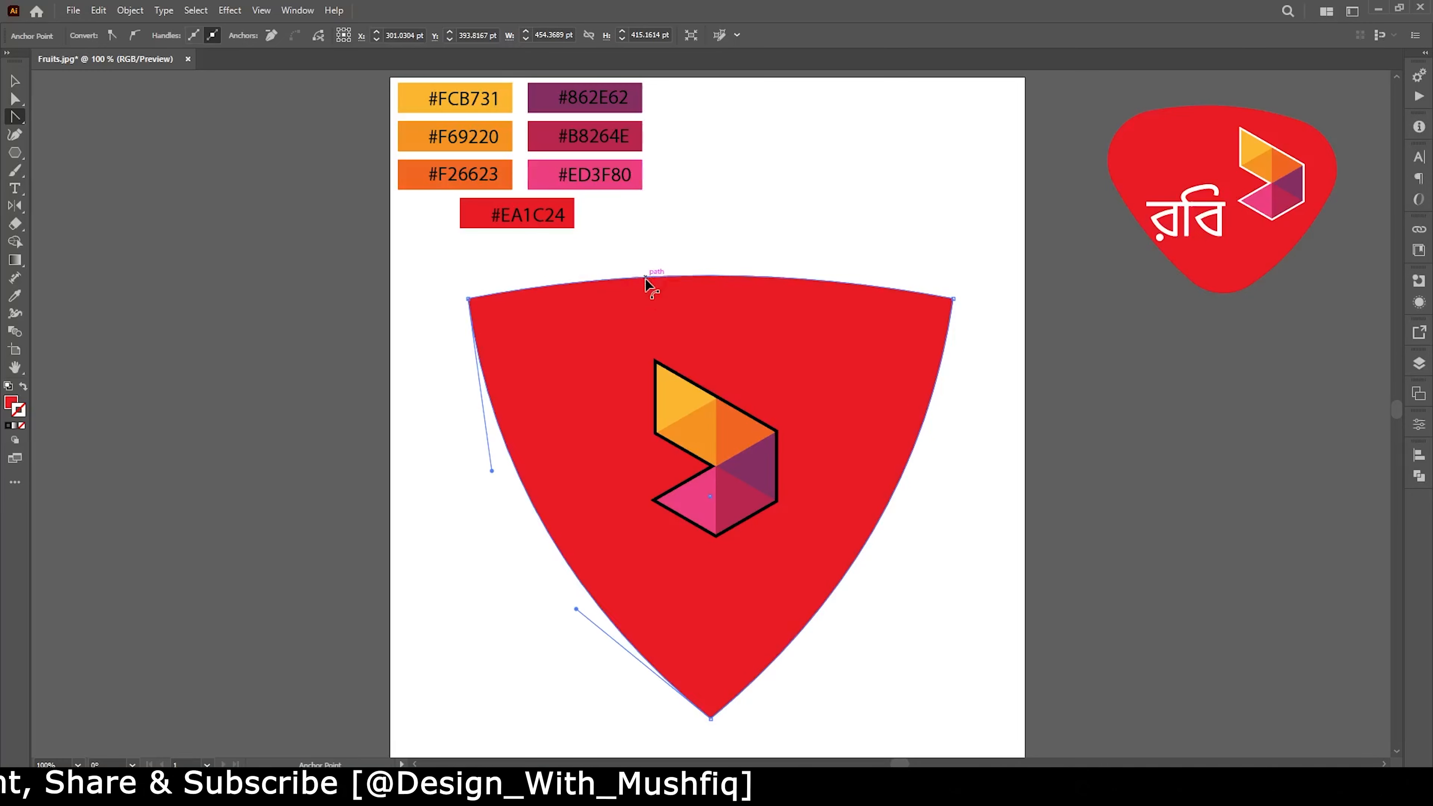
{"action": "left_click_drag", "start_coordinate": [646, 285], "coordinate": [639, 272]}
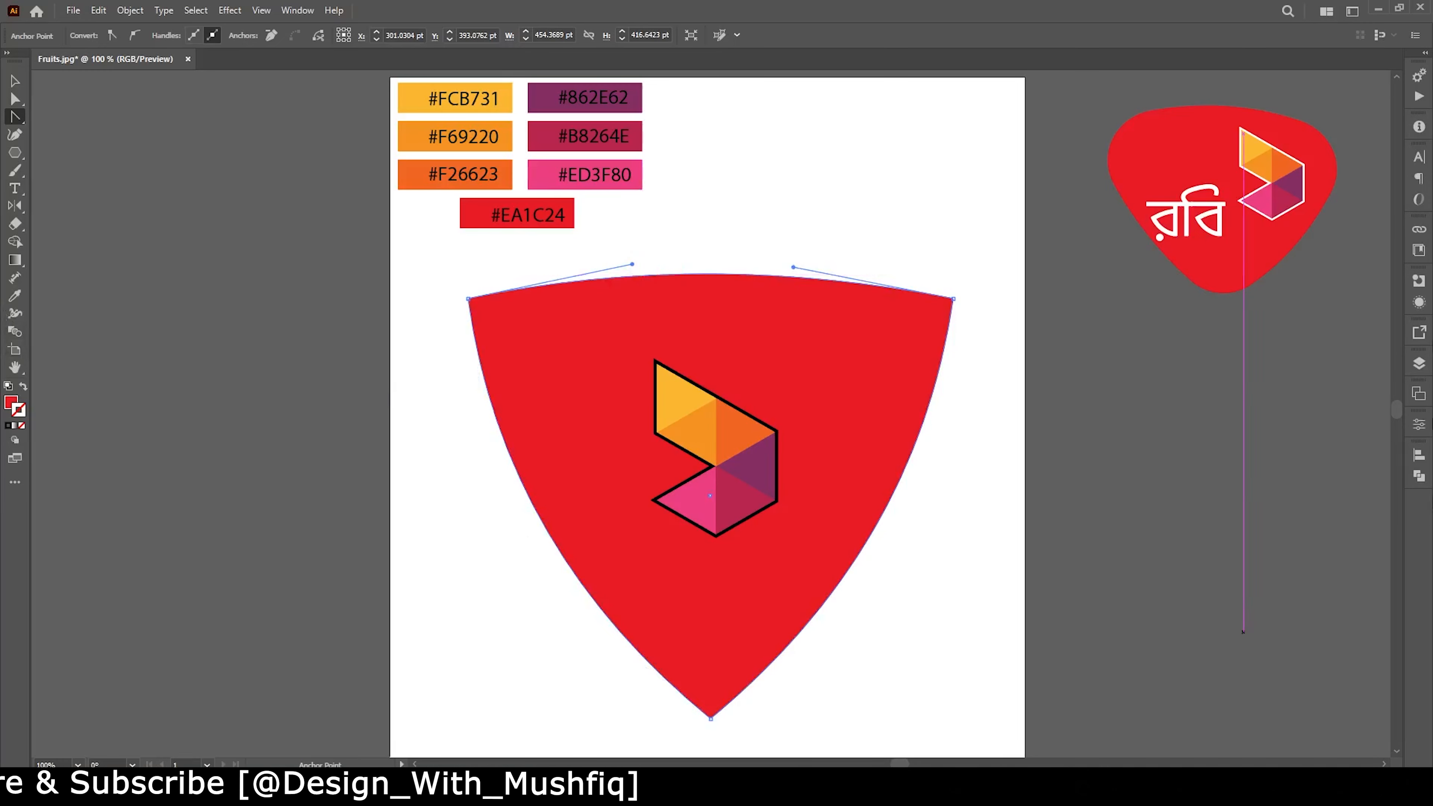
Round all three corners of the red shape to a radius of about 84 pt
{"action": "left_click", "coordinate": [14, 81]}
{"action": "left_click", "coordinate": [15, 99]}
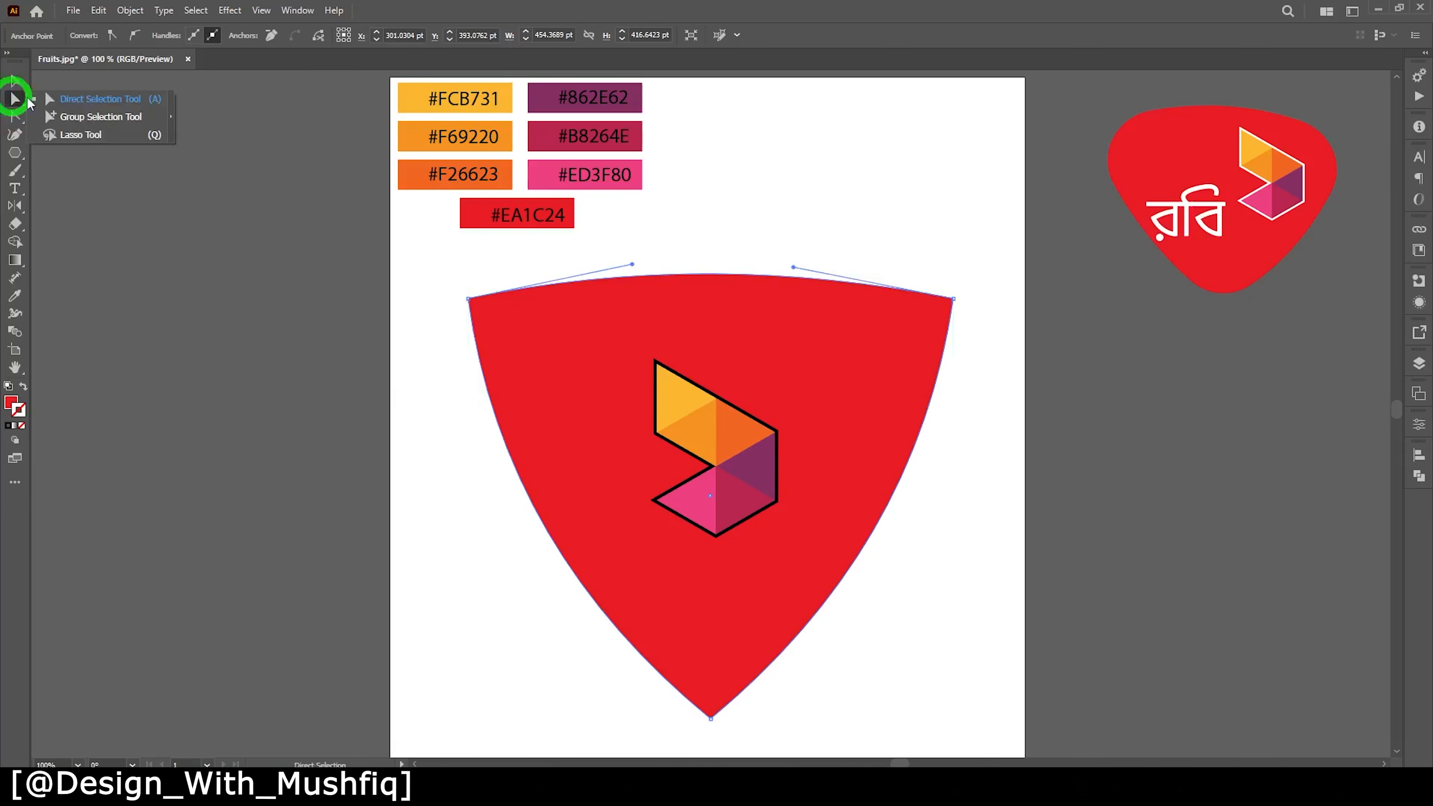
{"action": "left_click", "coordinate": [468, 299], "text": "shift"}
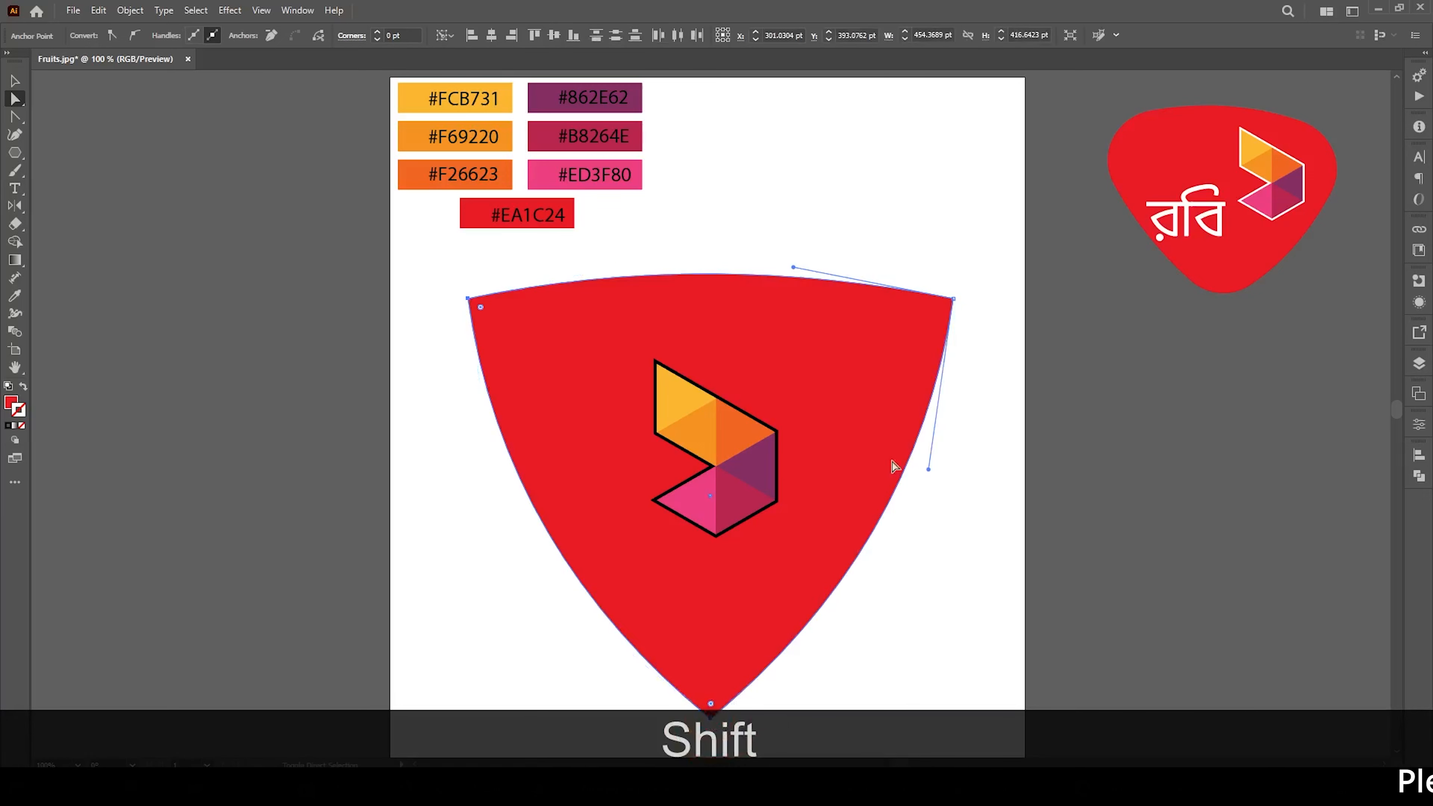
{"action": "left_click", "coordinate": [952, 298], "text": "shift"}
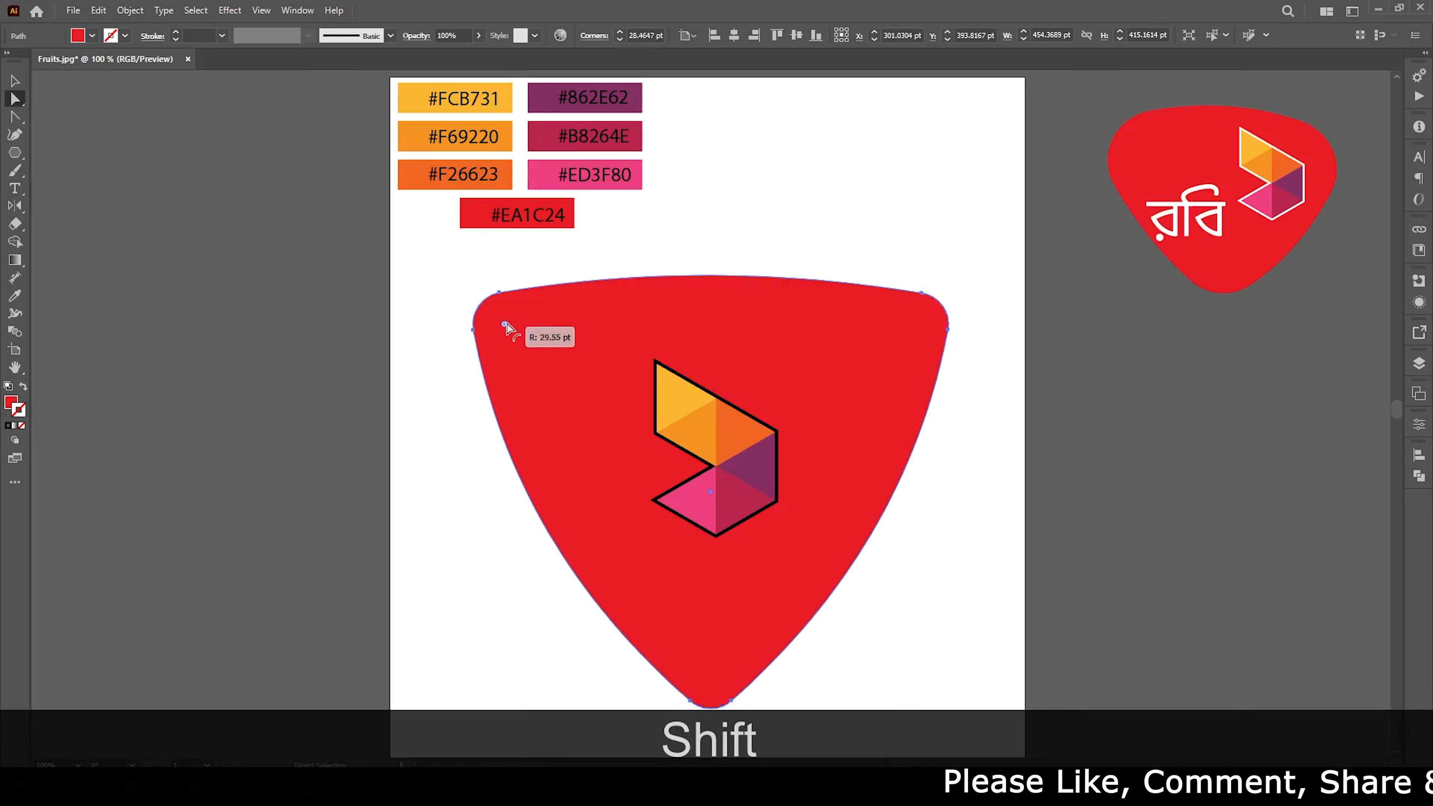
{"action": "left_click_drag", "start_coordinate": [538, 360], "coordinate": [567, 385]}
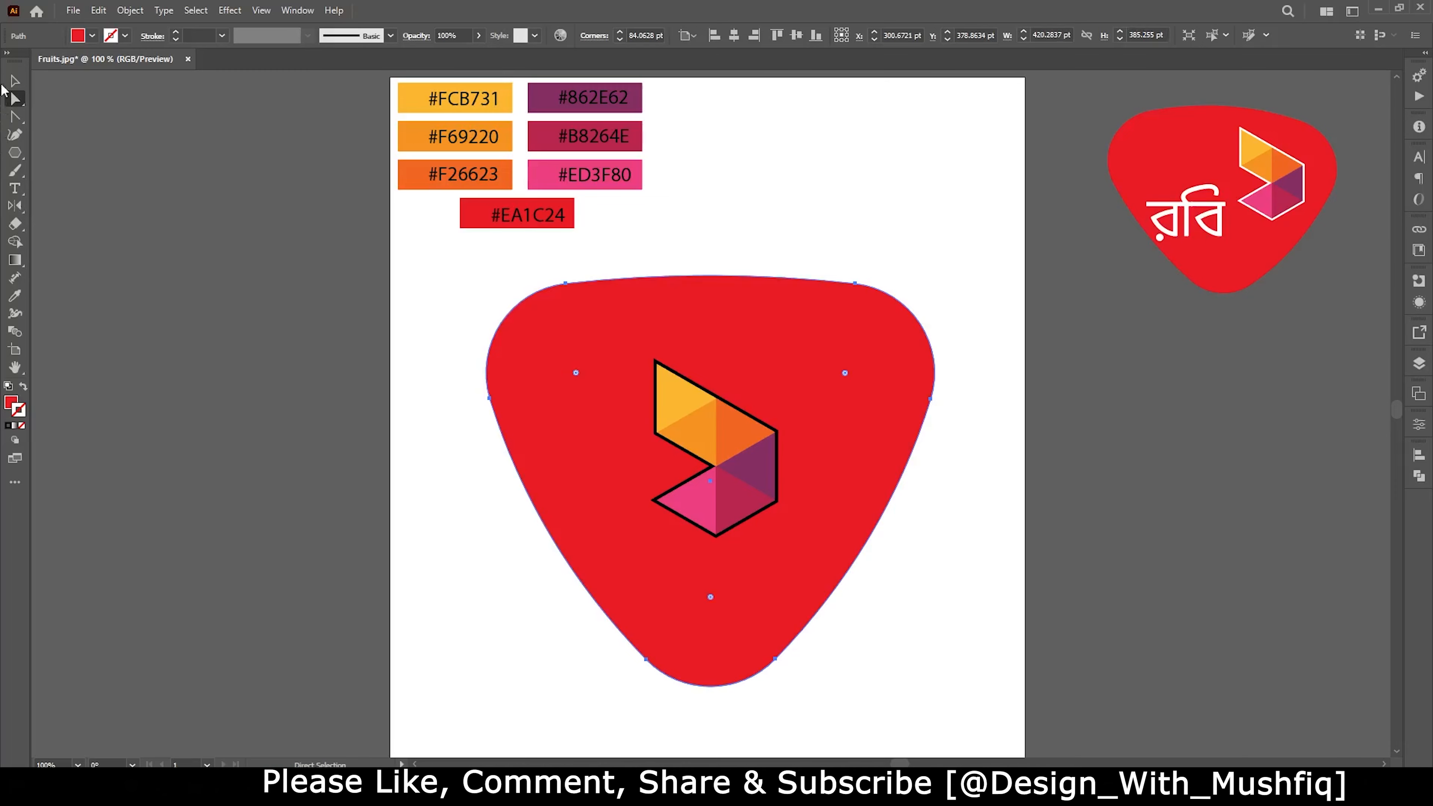
Flatten the rounded red shape to about 331 pt high by raising its lower edge
{"action": "left_click", "coordinate": [15, 80]}
{"action": "left_click_drag", "start_coordinate": [710, 686], "coordinate": [728, 630]}
{"action": "left_click", "coordinate": [479, 390]}
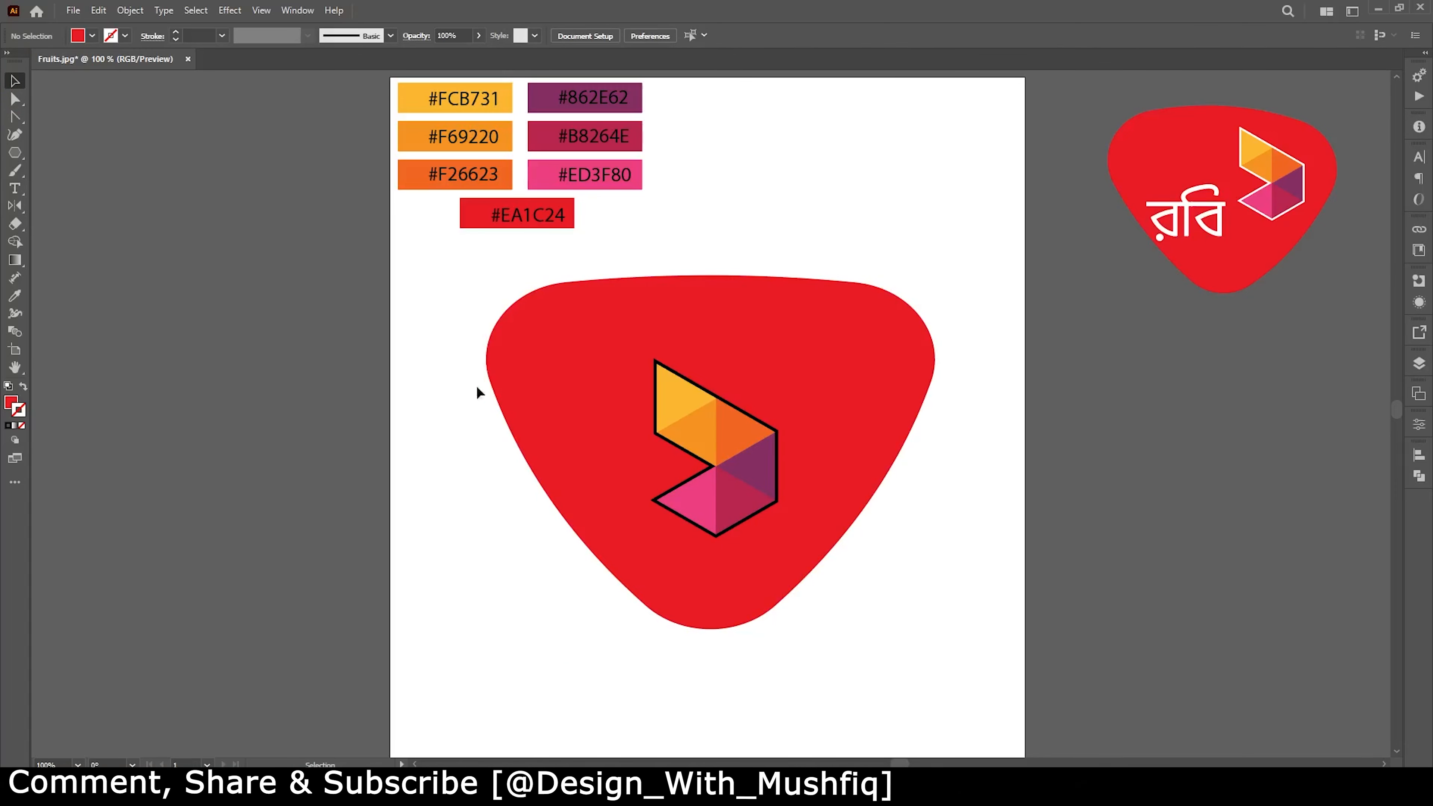
Move the coloured triangle group off the artboard and change the silhouette's stroke colour to white
{"action": "left_click", "coordinate": [736, 452]}
{"action": "left_click_drag", "start_coordinate": [736, 452], "coordinate": [1102, 446]}
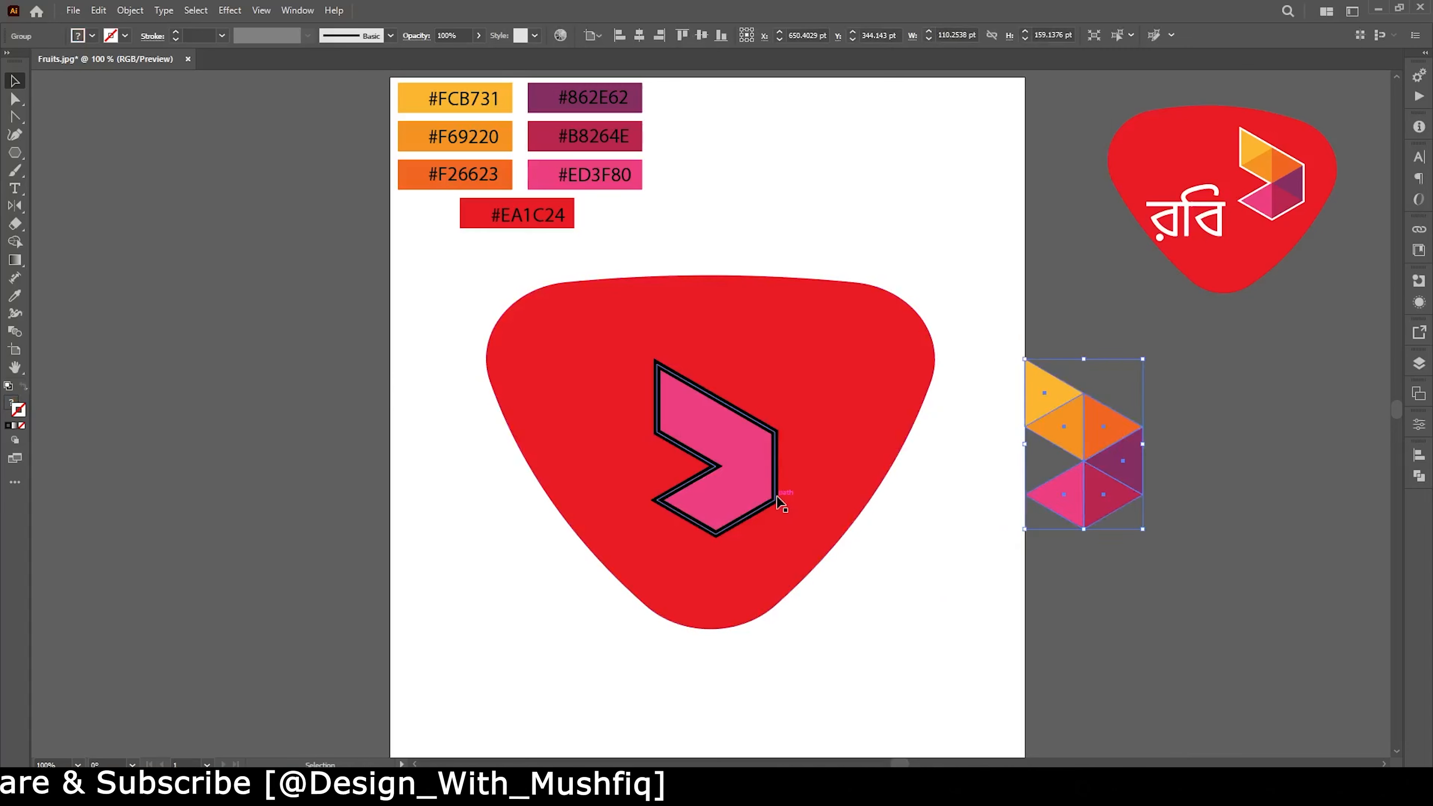
{"action": "left_click", "coordinate": [775, 500]}
{"action": "left_click", "coordinate": [110, 36]}
{"action": "double_click", "coordinate": [19, 409]}
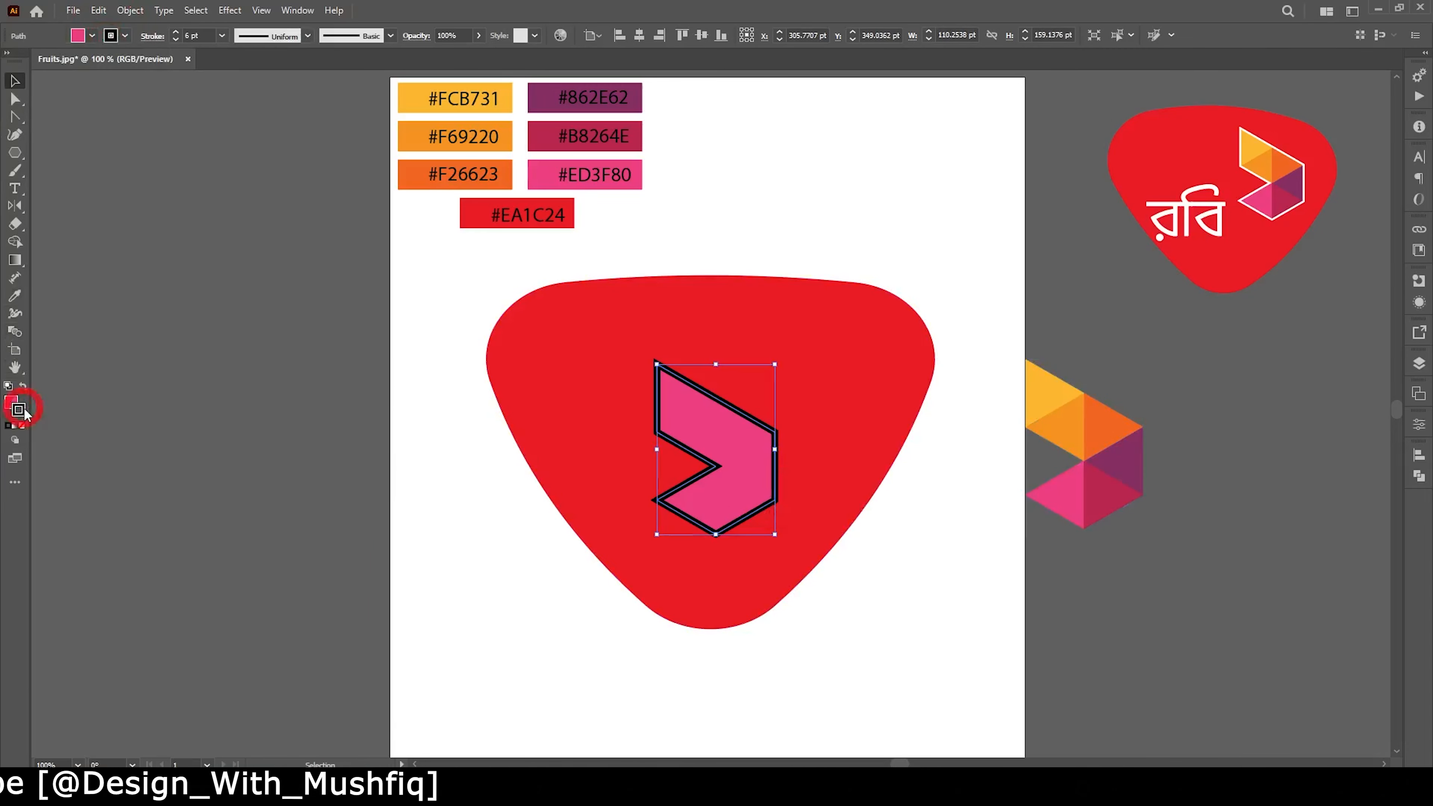
{"action": "left_click", "coordinate": [233, 515]}
{"action": "left_click", "coordinate": [551, 504]}
Return the coloured triangles to the white outline and centre-align them with the outline and the red shape
{"action": "mouse_move", "coordinate": [1123, 485]}
{"action": "left_mouse_down"}
{"action": "mouse_move", "coordinate": [819, 503]}
{"action": "mouse_move", "coordinate": [756, 491]}
{"action": "left_mouse_up"}
{"action": "left_click_drag", "start_coordinate": [591, 246], "coordinate": [853, 611]}
{"action": "left_click", "coordinate": [639, 35]}
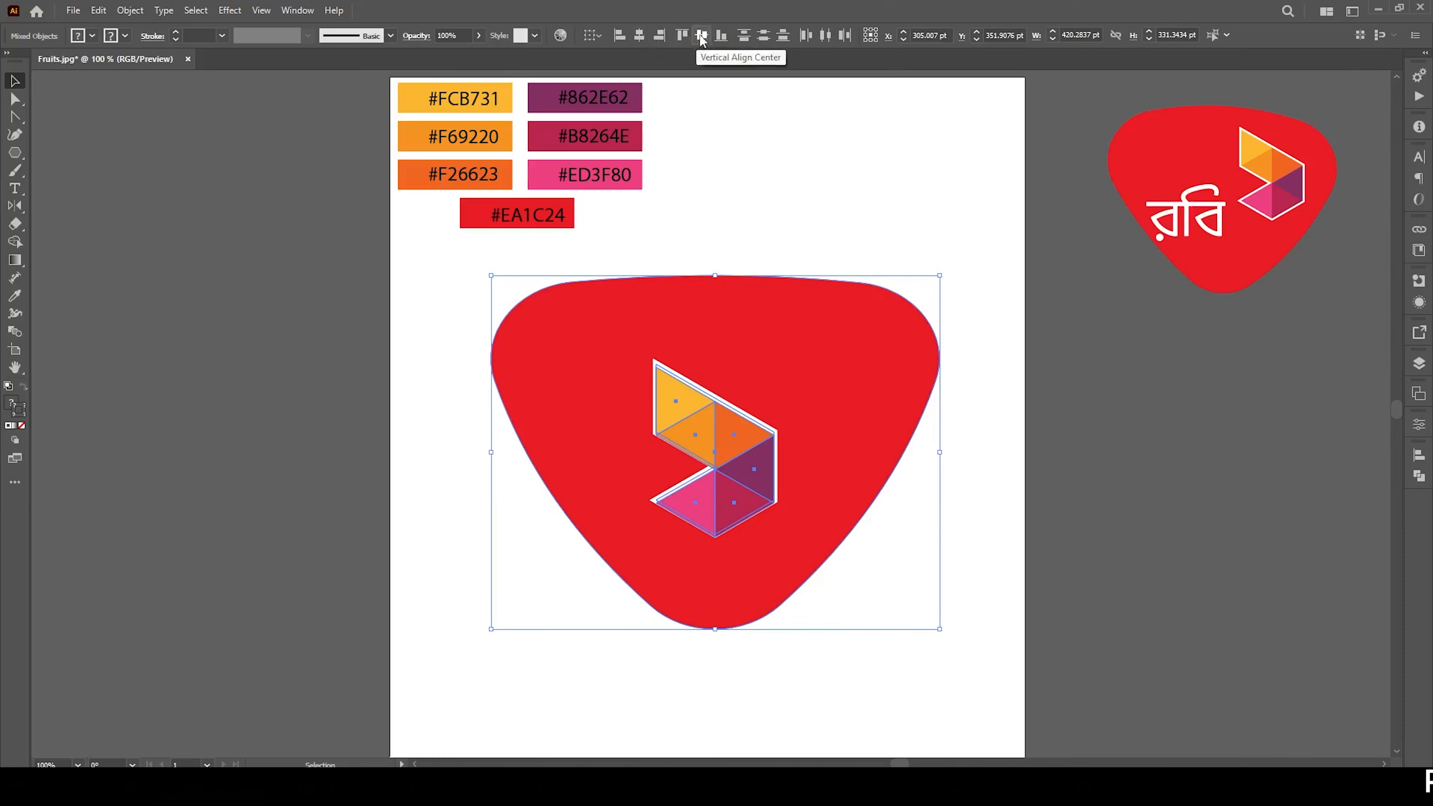
Move the outlined emblem to the upper right part of the red shape
{"action": "left_click_drag", "start_coordinate": [745, 479], "coordinate": [826, 462]}
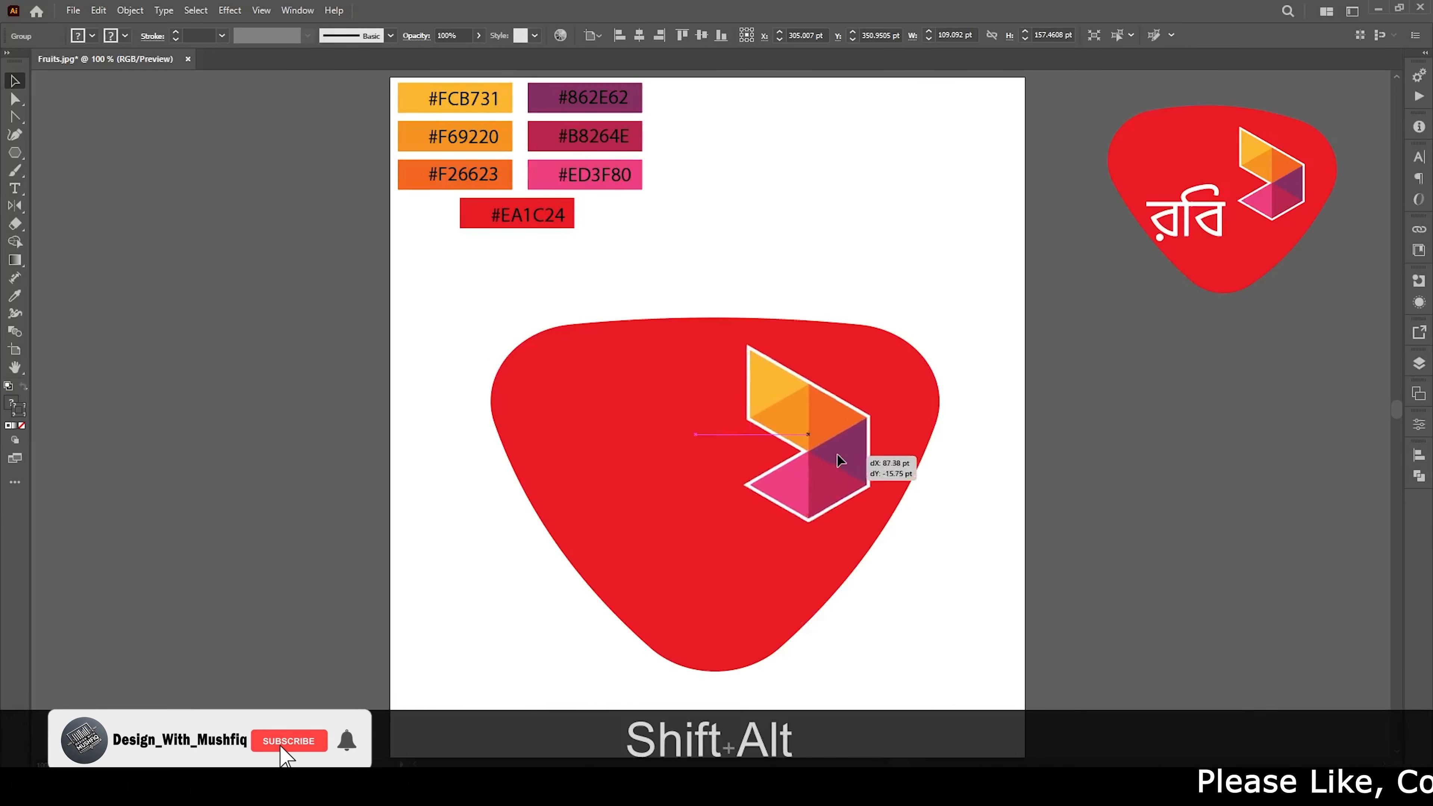
{"action": "left_click", "coordinate": [850, 311]}
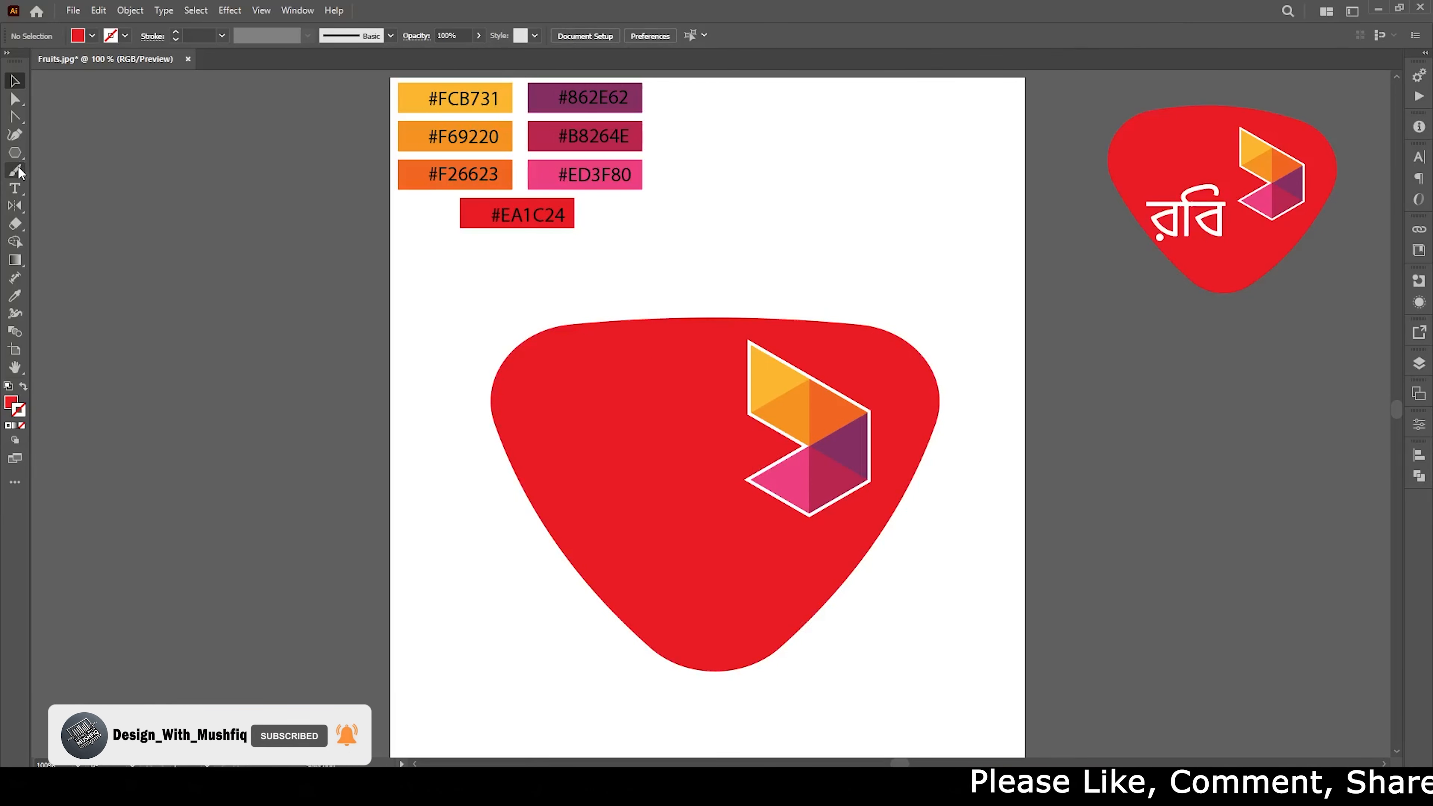
Add the Bengali text রবি on the red shape to the left of the emblem
{"action": "left_click", "coordinate": [14, 188]}
{"action": "left_click", "coordinate": [557, 441]}
{"action": "type", "text": "r"}
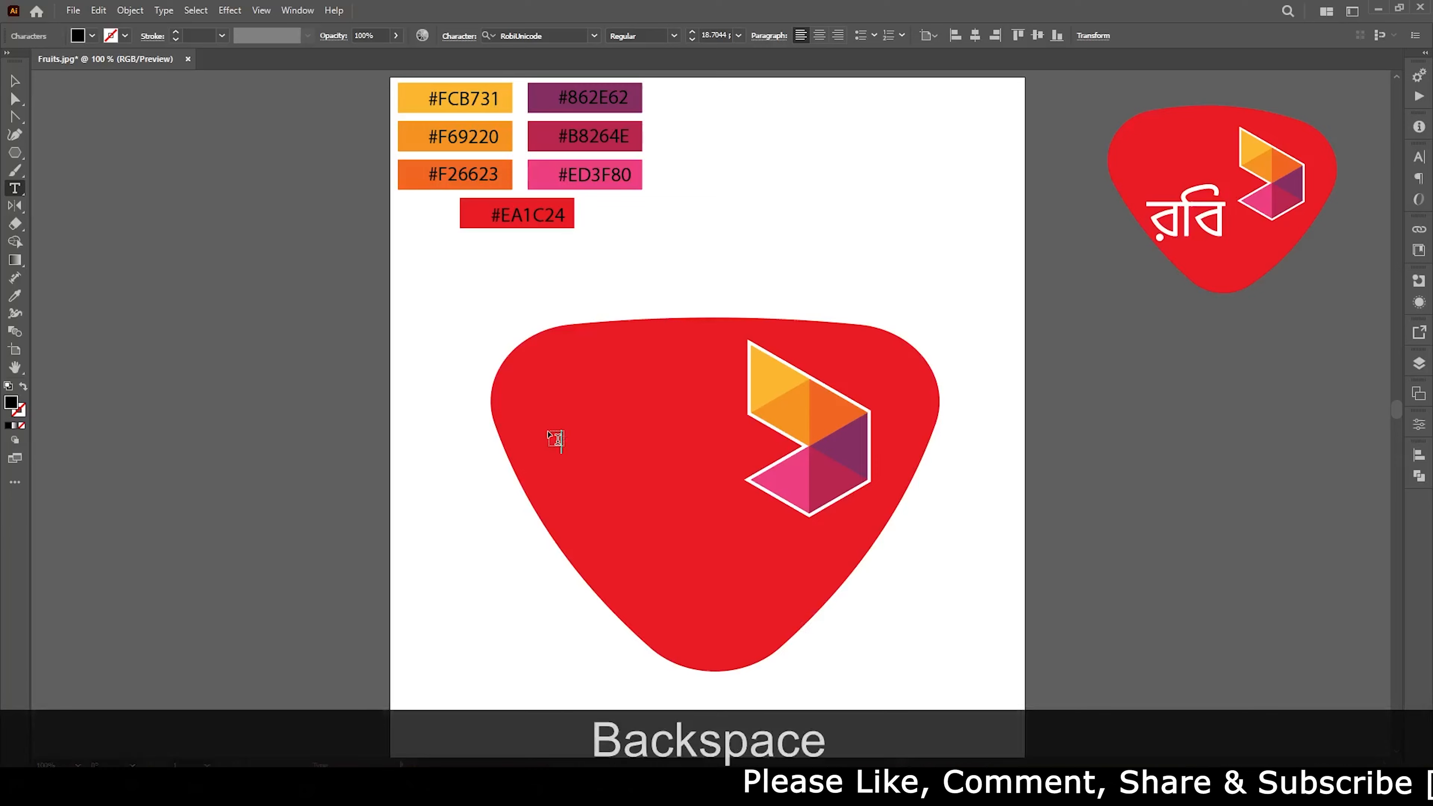
{"action": "type", "text": "robi"}
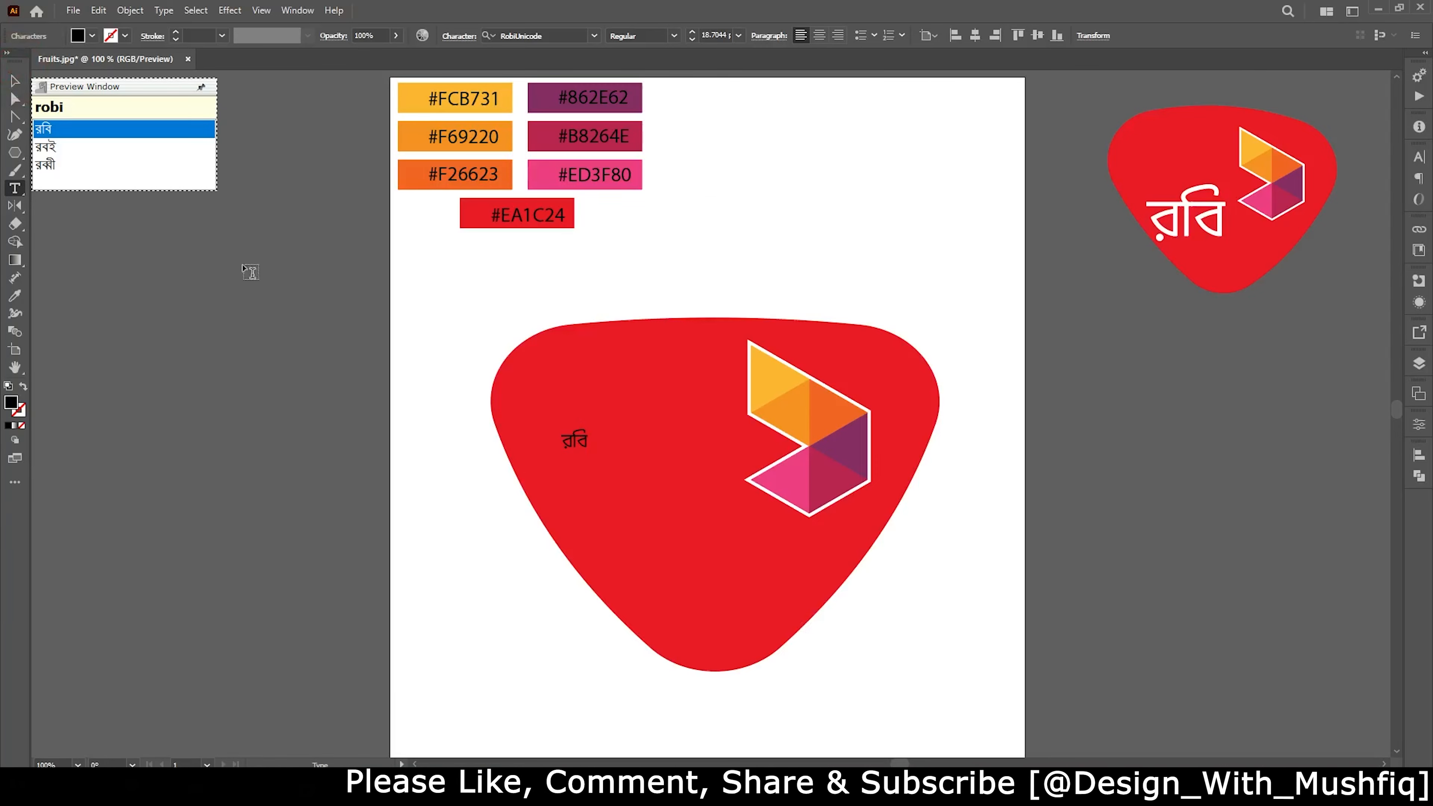
{"action": "key", "text": "Escape"}
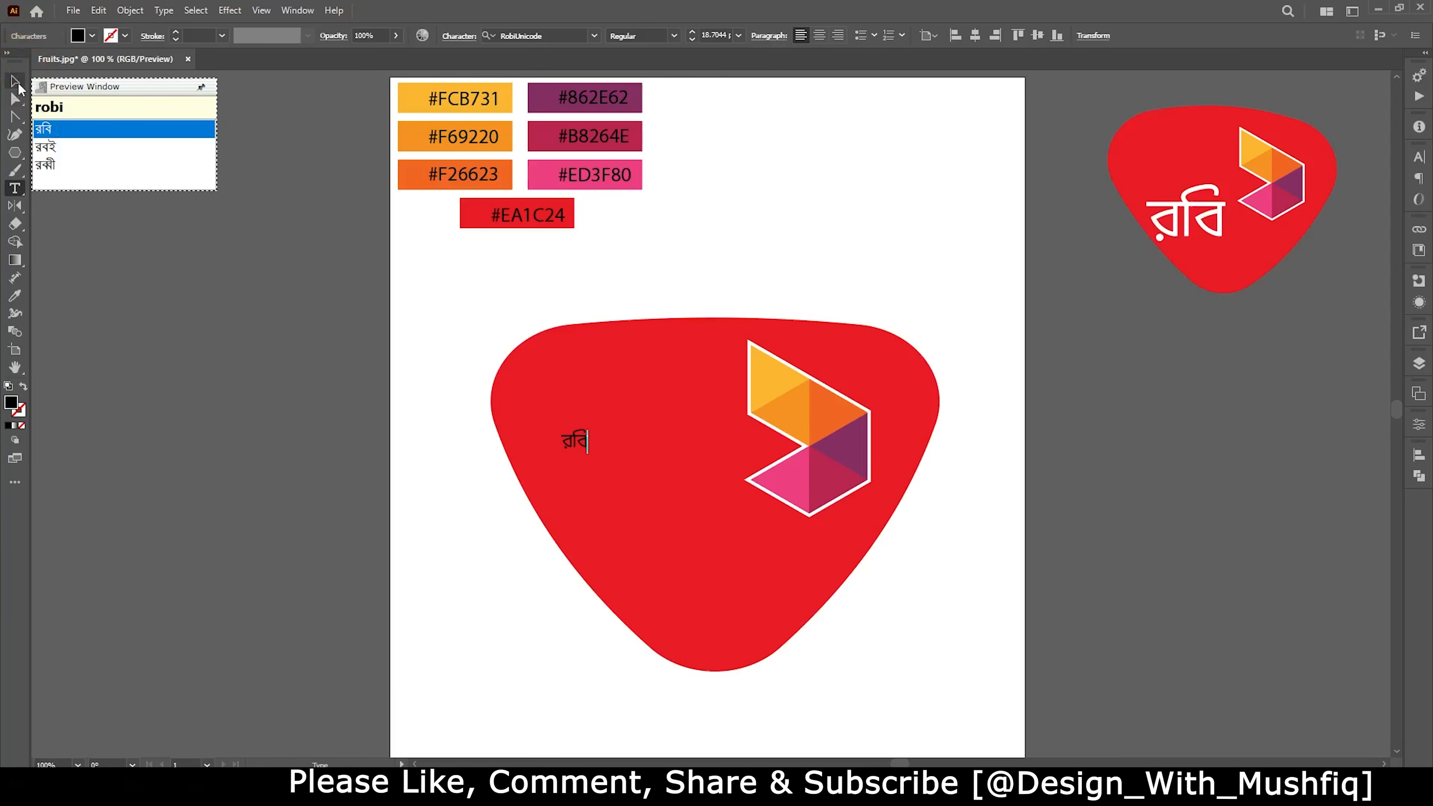
Set the text's font to RobiUnicode
{"action": "left_click", "coordinate": [557, 34]}
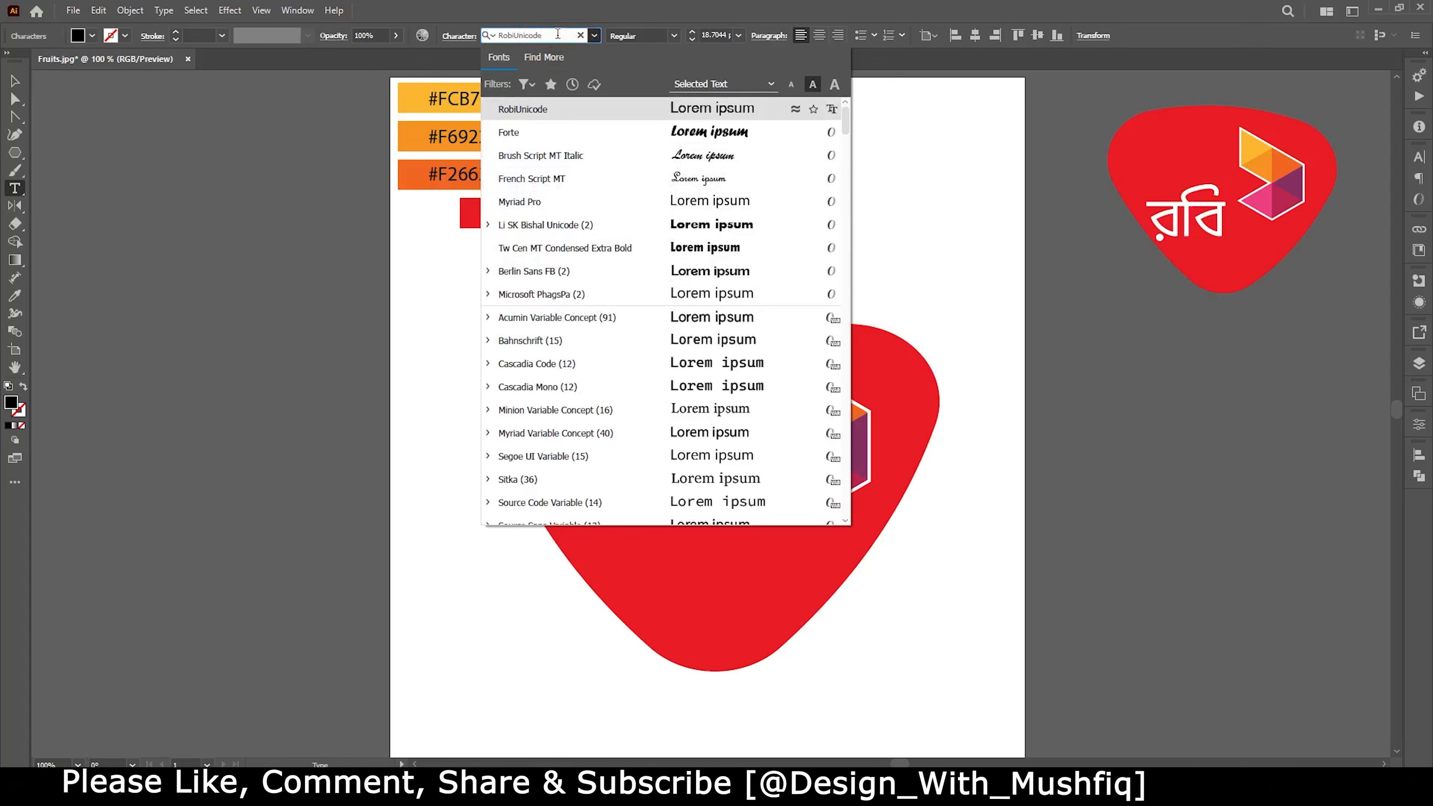
{"action": "left_click_drag", "start_coordinate": [558, 34], "coordinate": [464, 39]}
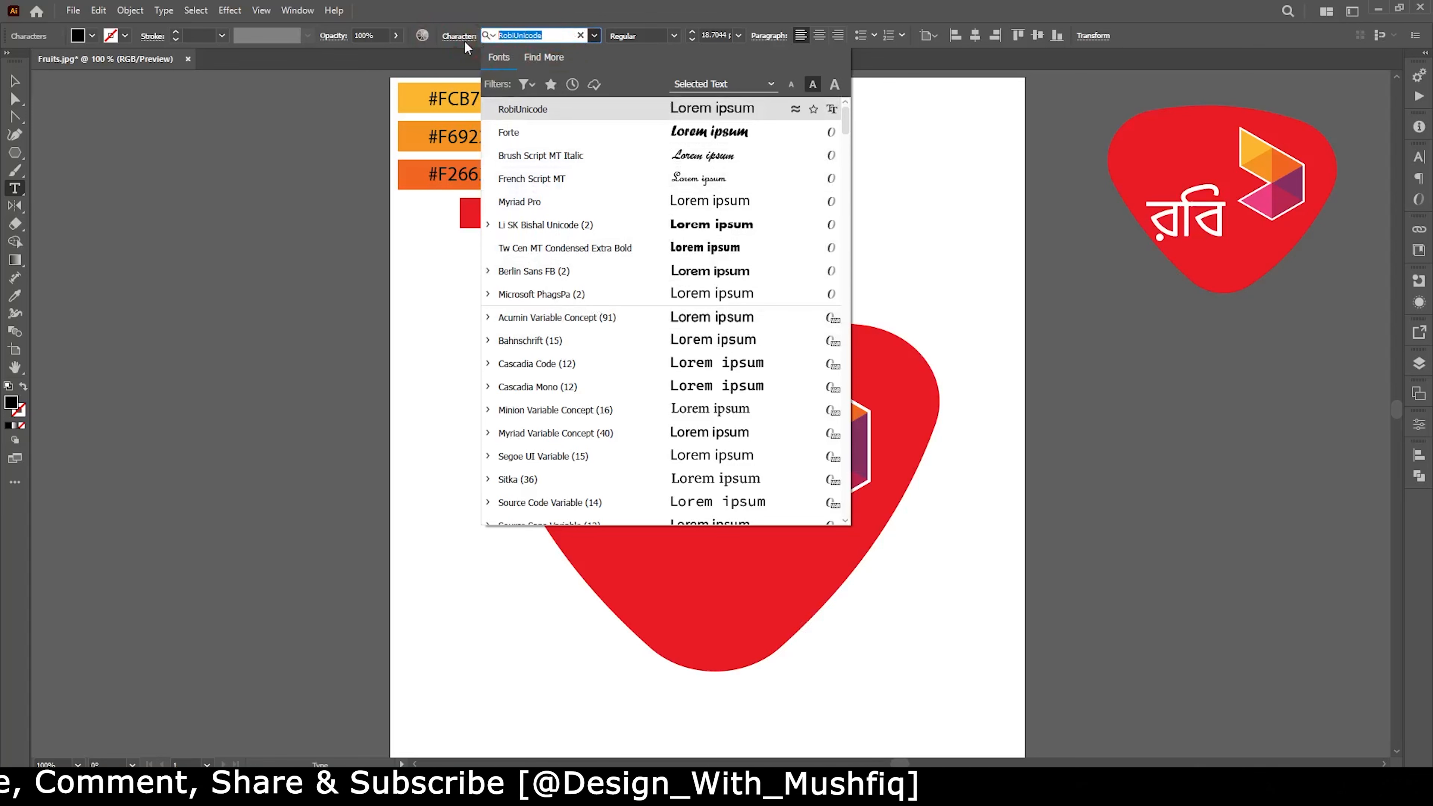
{"action": "type", "text": "r"}
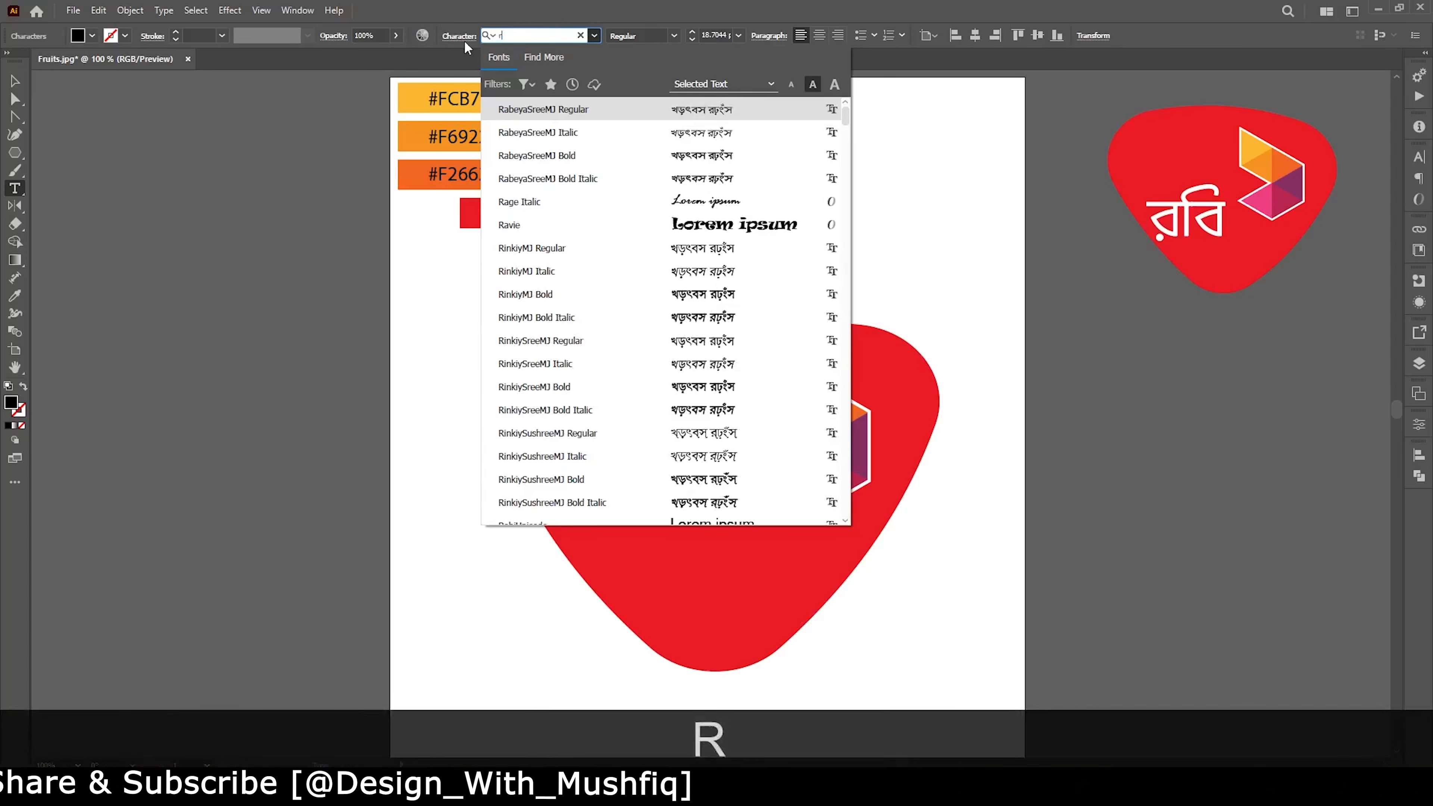
{"action": "type", "text": "obiUnicode"}
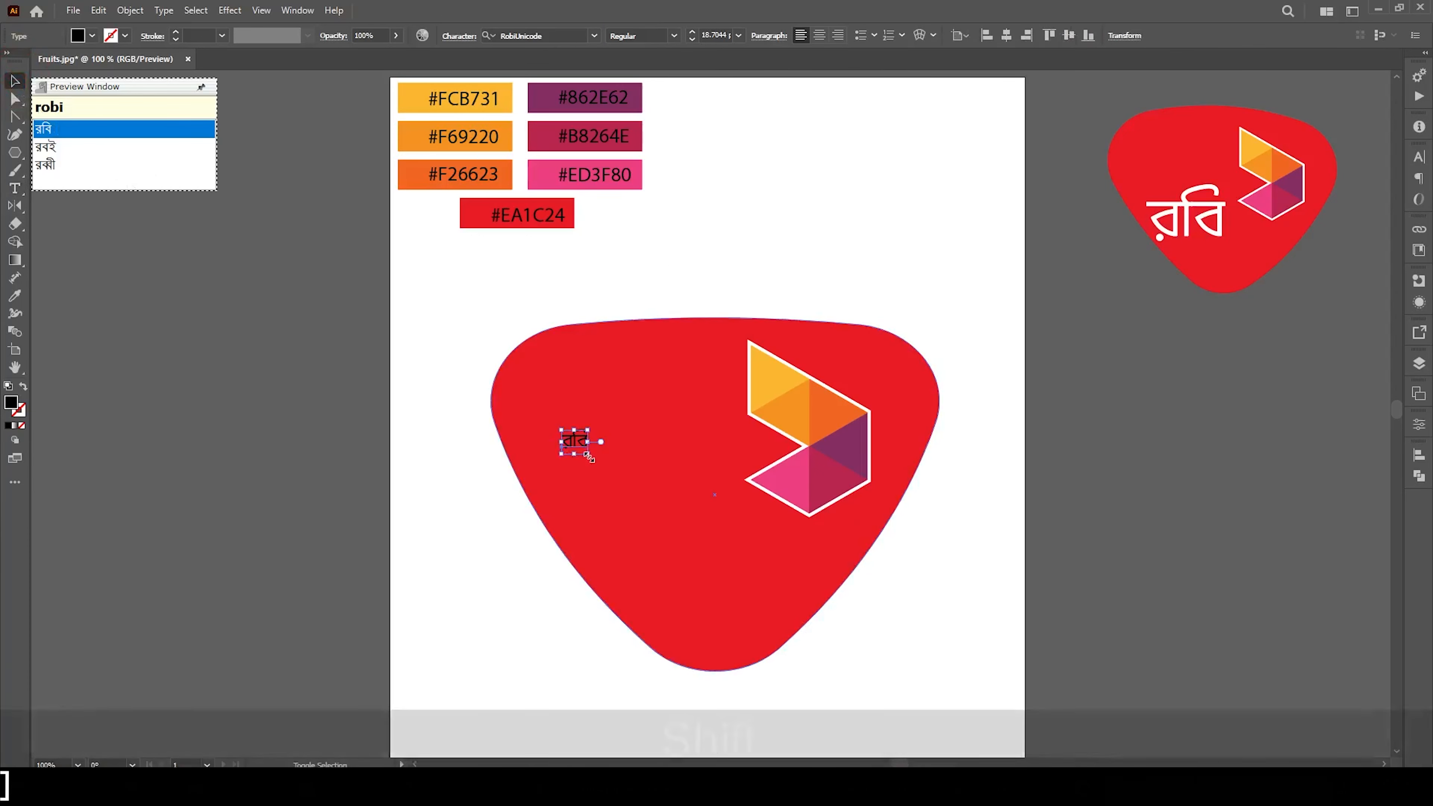
Scale the রবি text to about 124 pt and place it at the emblem's lower left
{"action": "left_click_drag", "start_coordinate": [589, 457], "coordinate": [697, 597]}
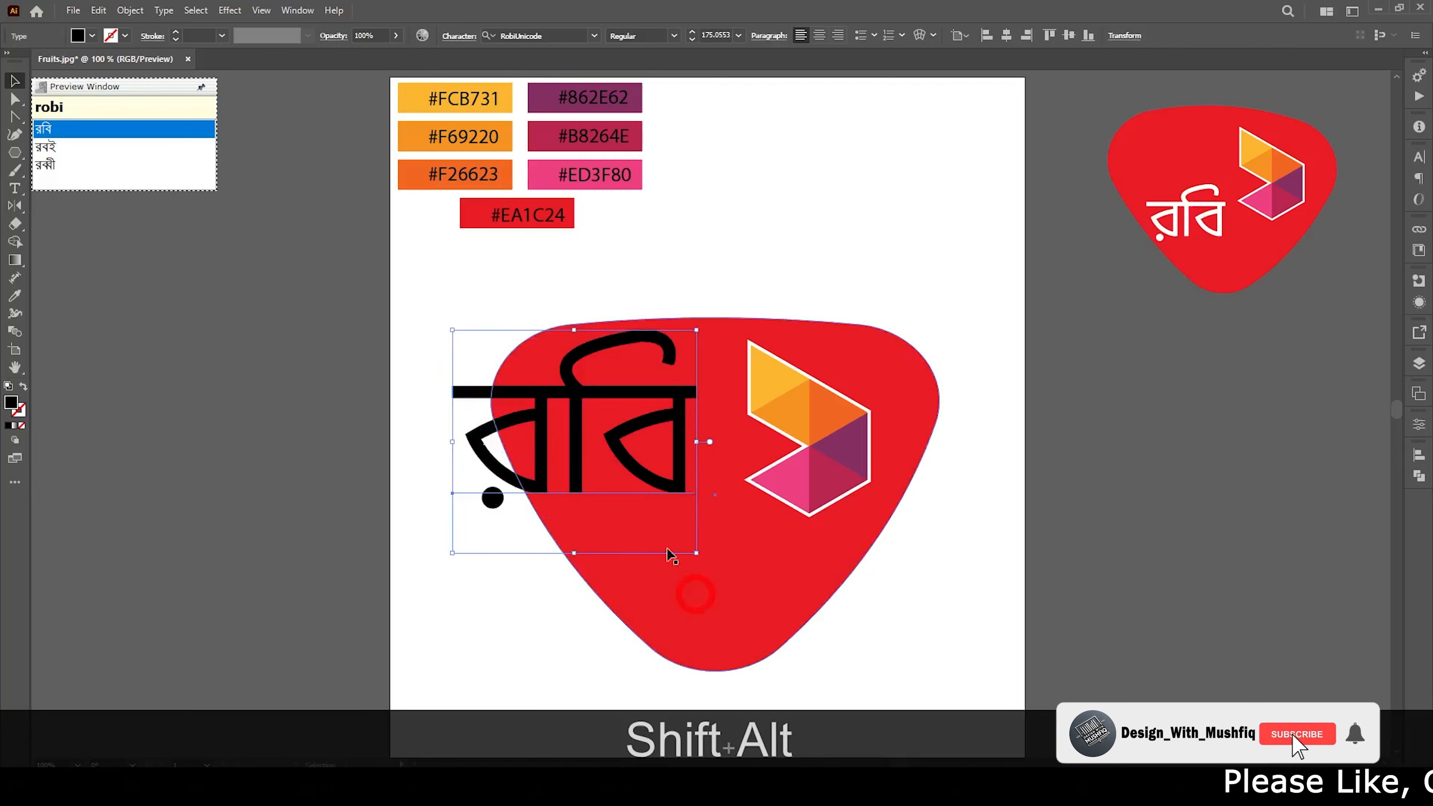
{"action": "left_click_drag", "start_coordinate": [581, 452], "coordinate": [647, 518]}
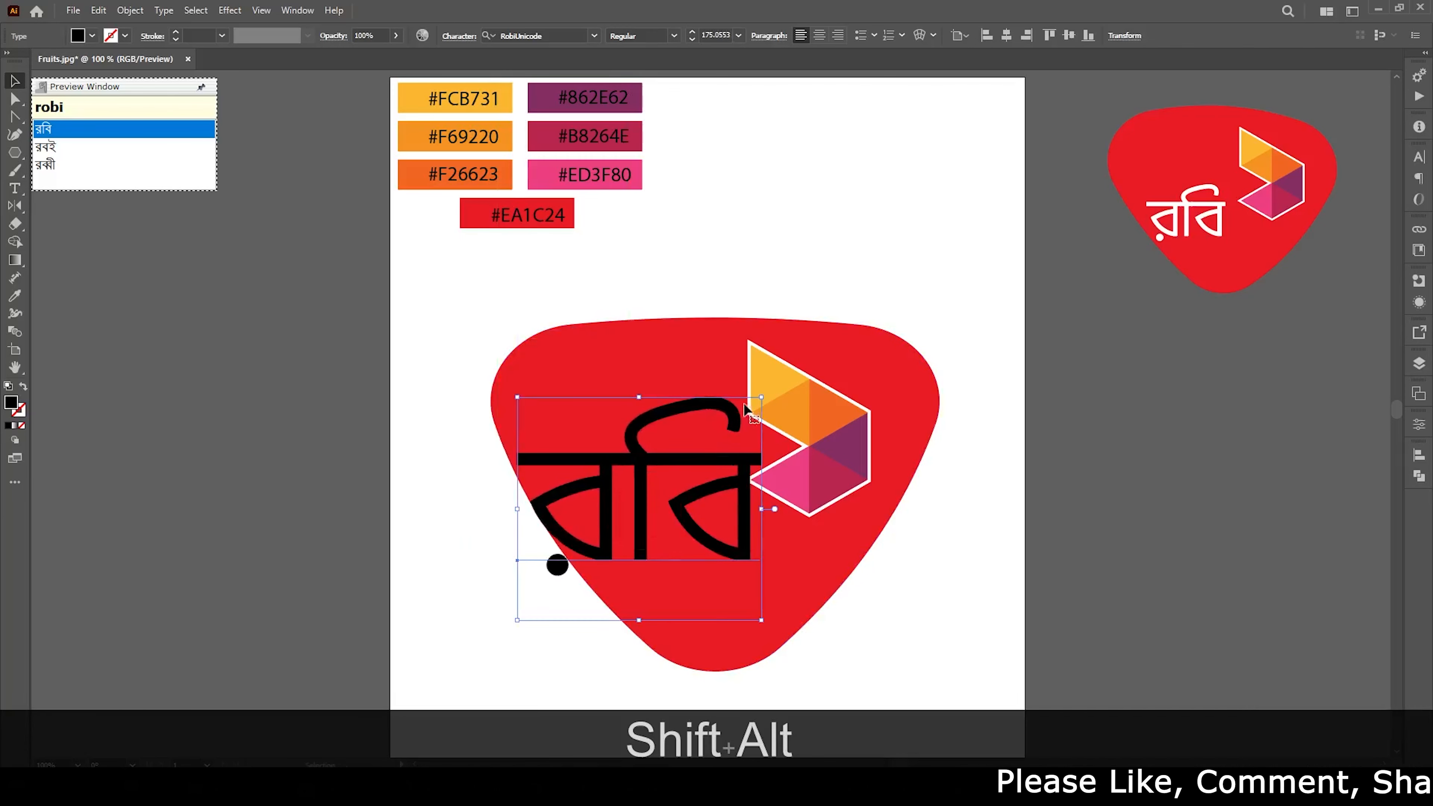
{"action": "left_click_drag", "start_coordinate": [762, 399], "coordinate": [739, 433]}
Fill the রবি text with white (#FFFFFF)
{"action": "left_click_drag", "start_coordinate": [226, 525], "coordinate": [3, 481]}
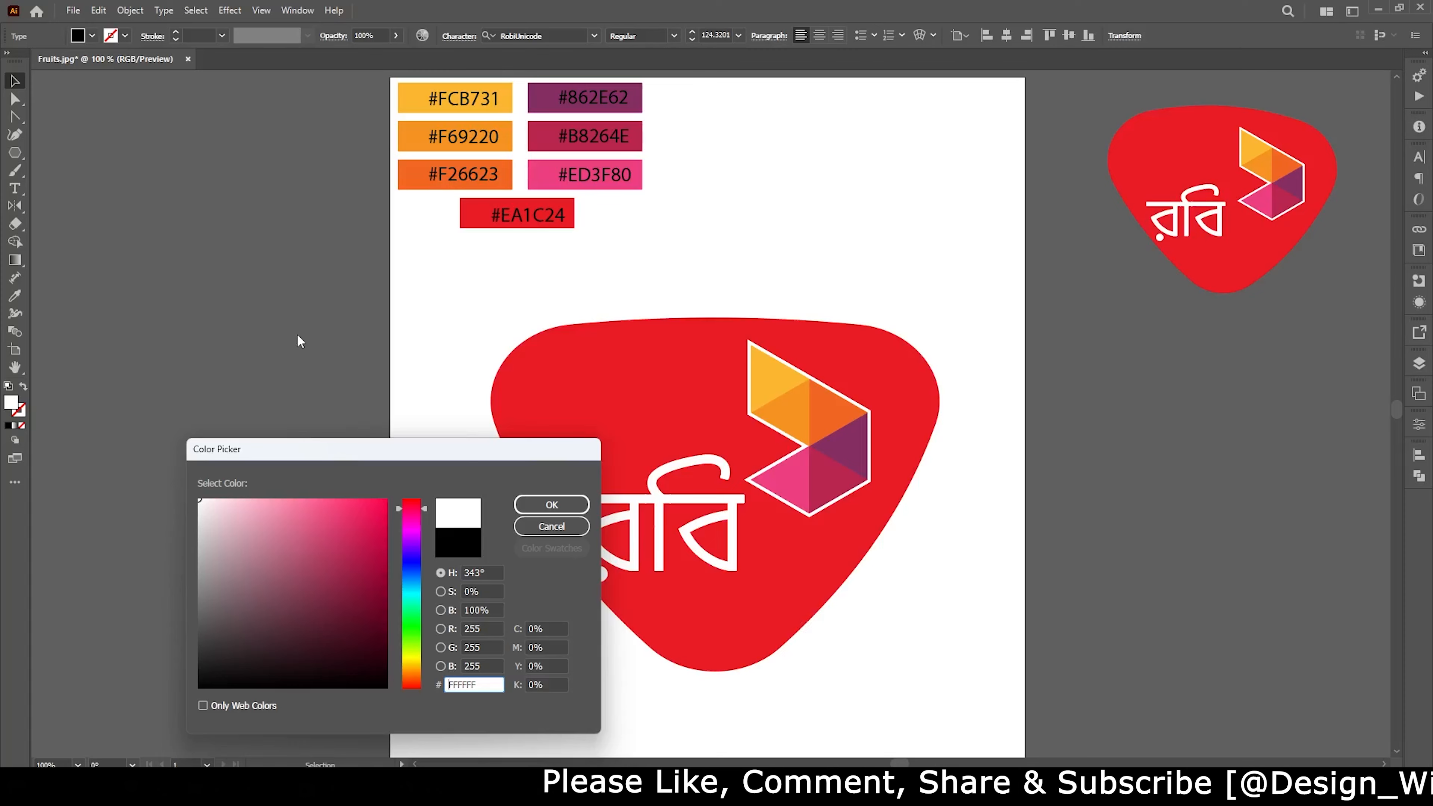
{"action": "left_click", "coordinate": [530, 504]}
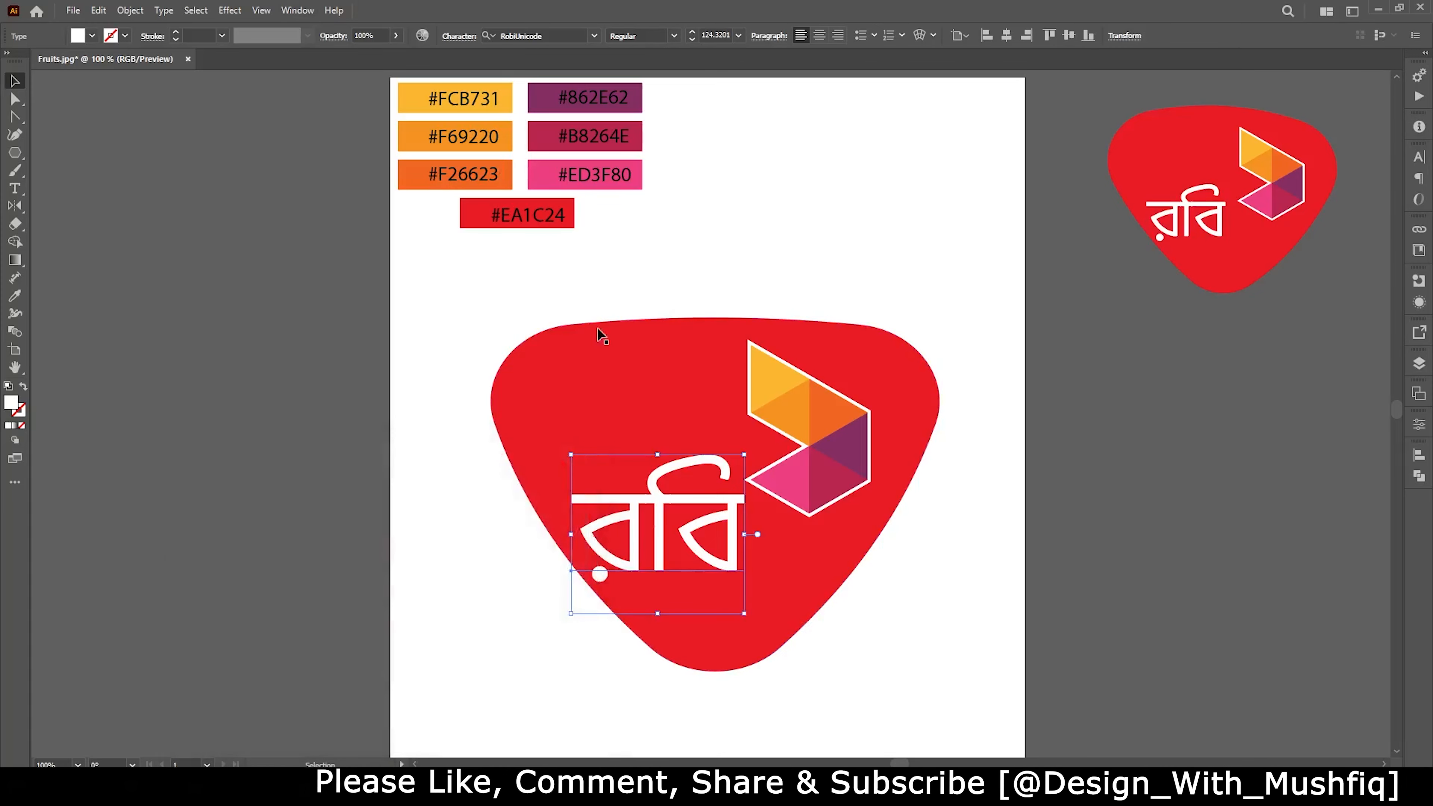
{"action": "left_click", "coordinate": [805, 266]}
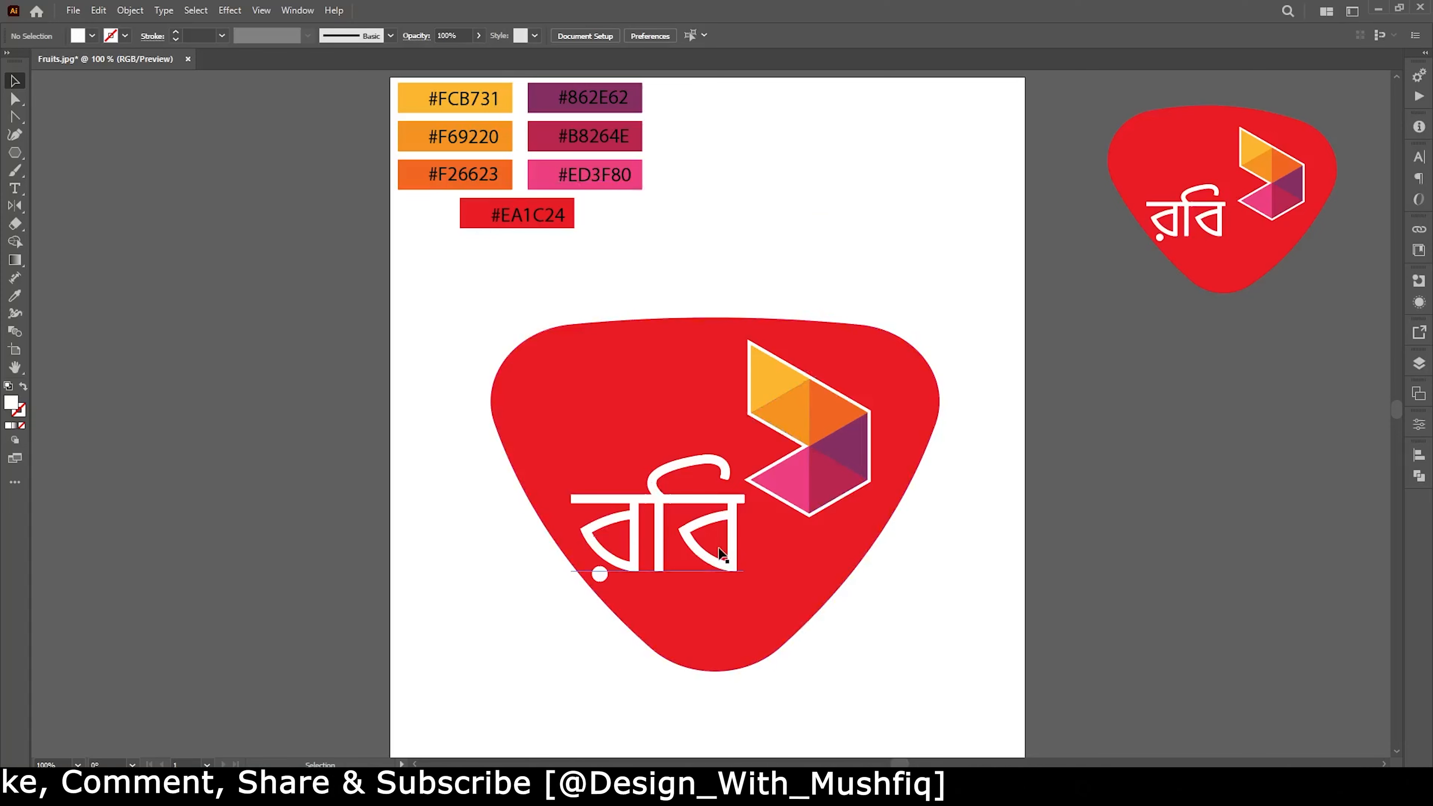
Enlarge the whole logo proportionally to about 503 × 397 pt and move it slightly up to centre it on the artboard
{"action": "left_click", "coordinate": [962, 526]}
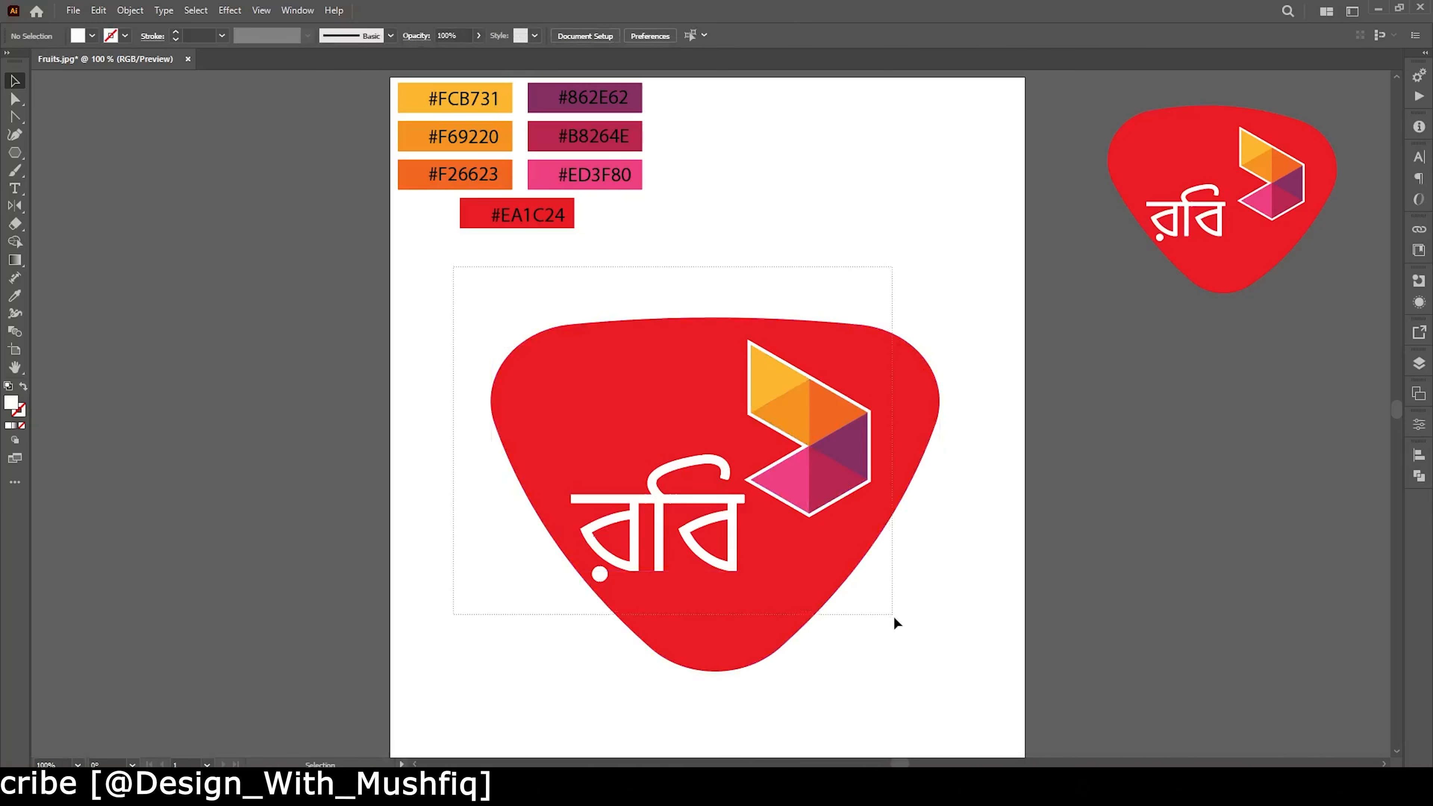
{"action": "left_click_drag", "start_coordinate": [892, 615], "coordinate": [918, 647]}
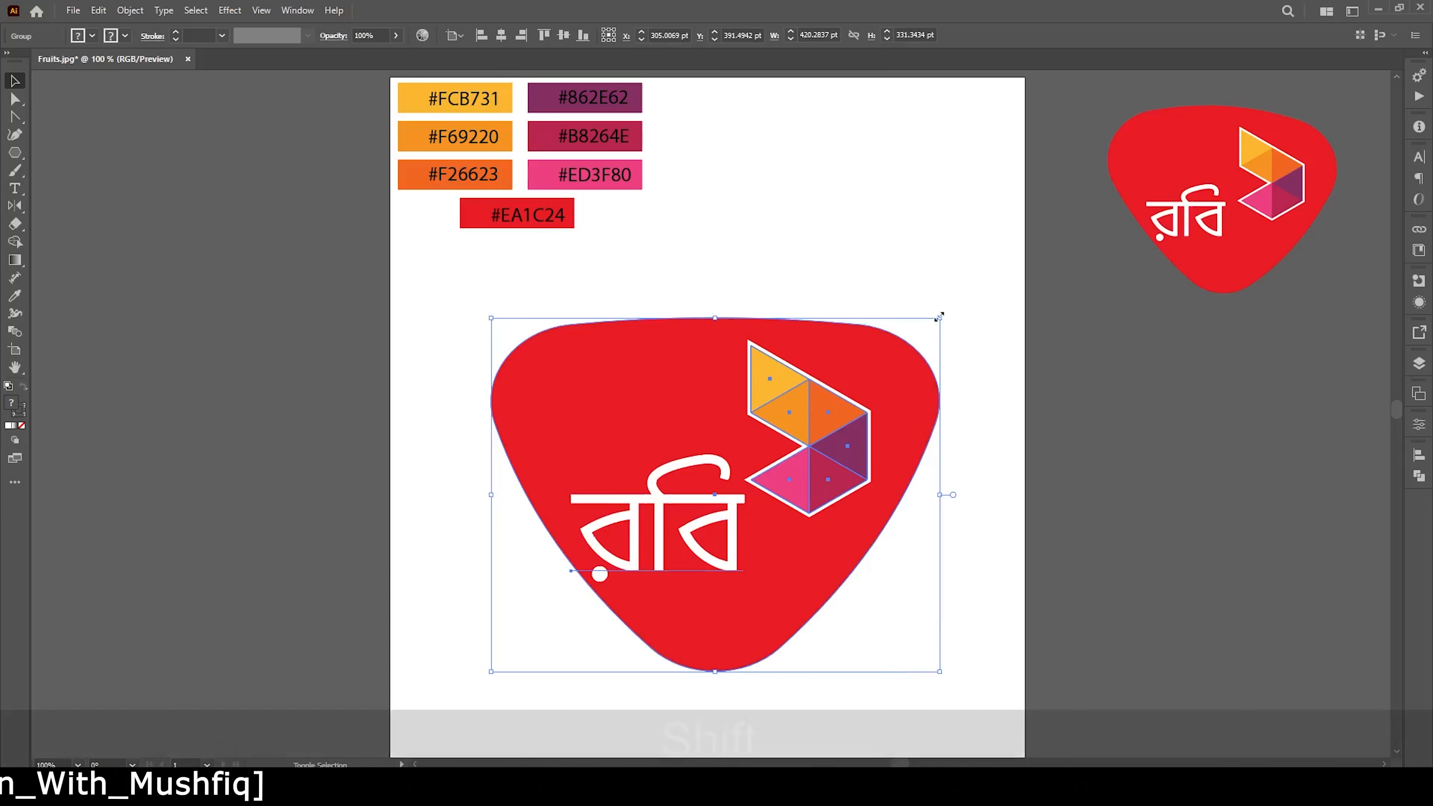
{"action": "left_click_drag", "start_coordinate": [937, 317], "coordinate": [984, 228]}
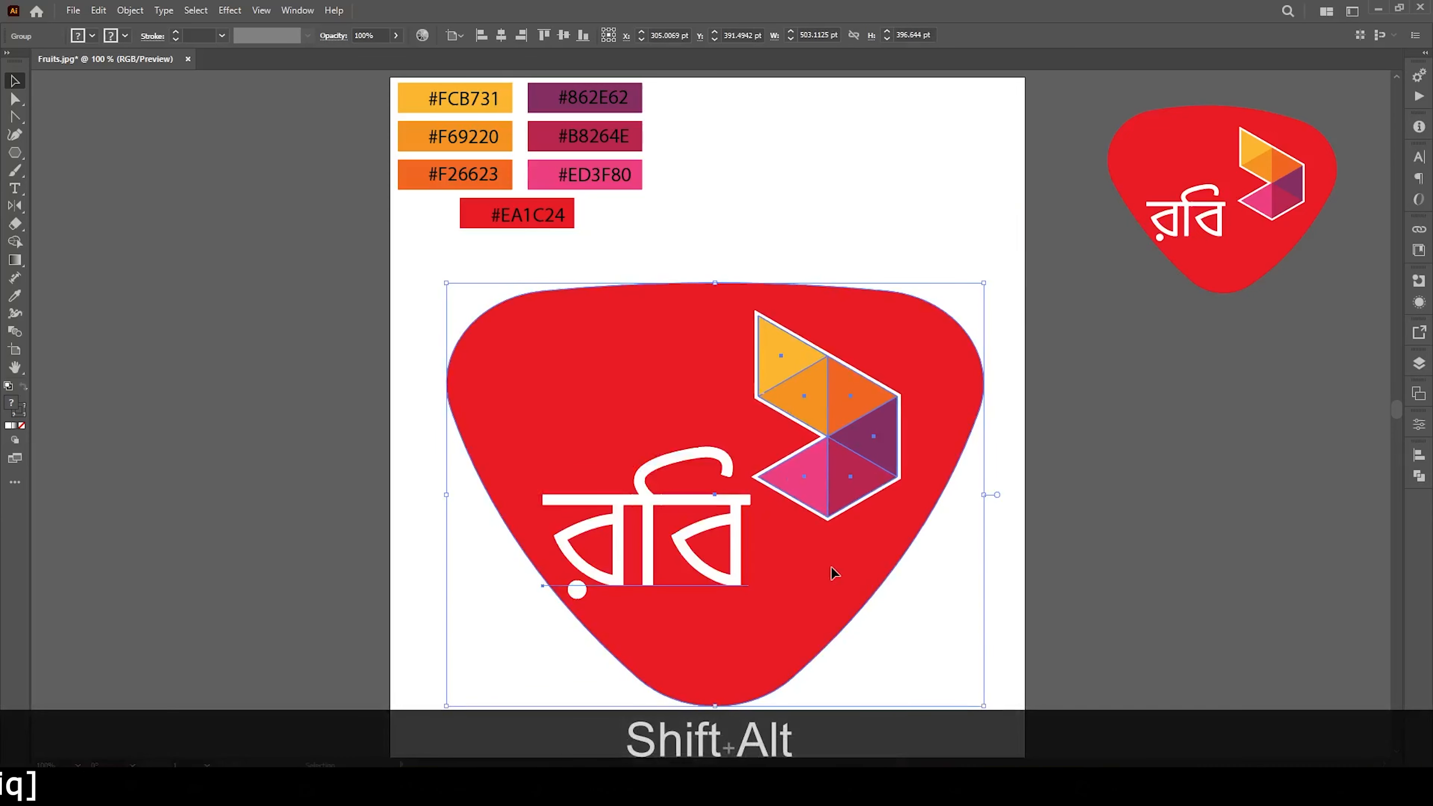
{"action": "left_click_drag", "start_coordinate": [830, 566], "coordinate": [823, 539]}
{"action": "left_click", "coordinate": [873, 200]}
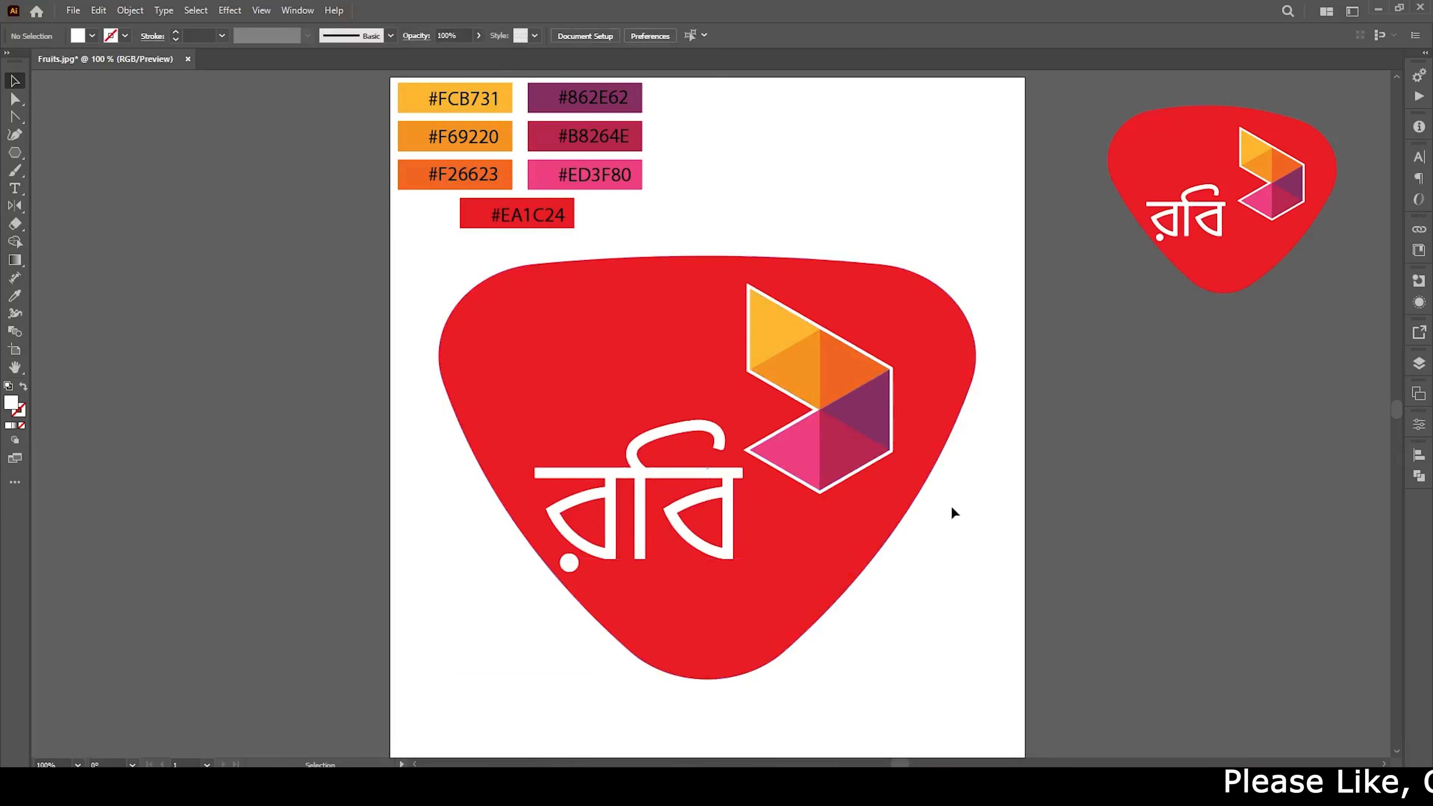